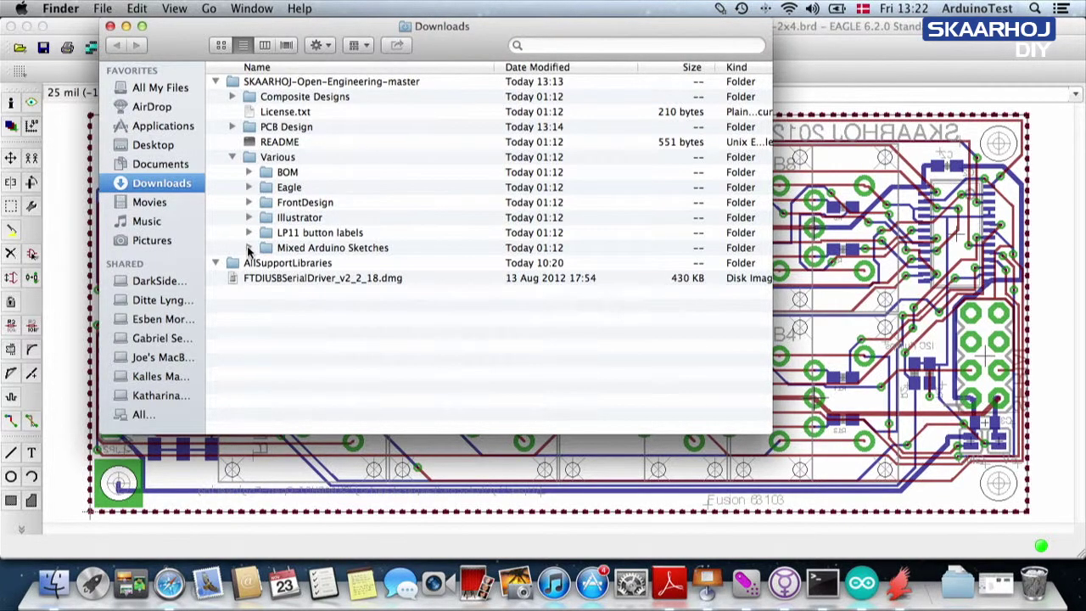
Open the bill of materials spreadsheet SKAARHOJ_BOM.ods from the BOM folder inside Various.
left_click(249, 173)
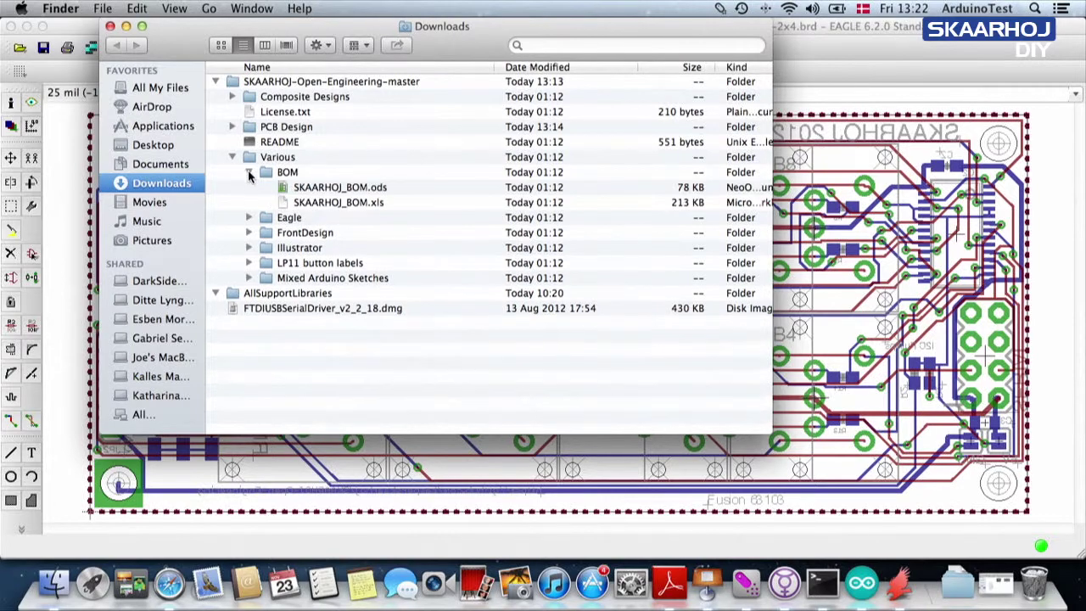
double_click(354, 192)
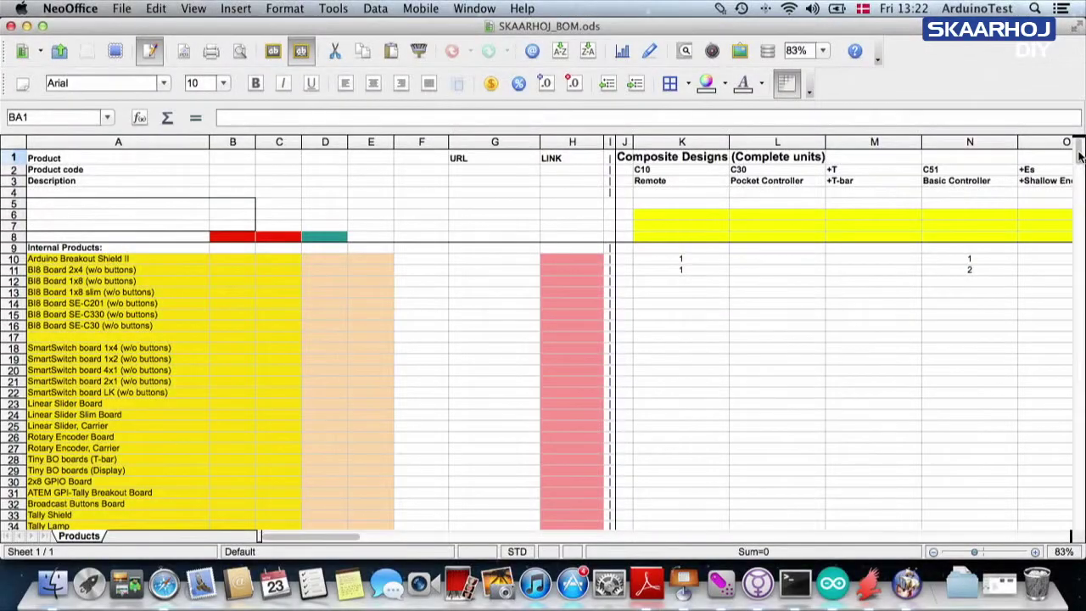
left_click_drag(1080, 154, 1079, 157)
Mark the product list in column A and its Internal Products heading with the screen pen, clearing the markings each time.
mouse_move(371, 212)
left_mouse_down()
mouse_move(5, 294)
mouse_move(368, 399)
mouse_move(367, 211)
left_mouse_up()
mouse_move(203, 252)
left_mouse_down()
mouse_move(218, 456)
mouse_move(240, 461)
left_mouse_up()
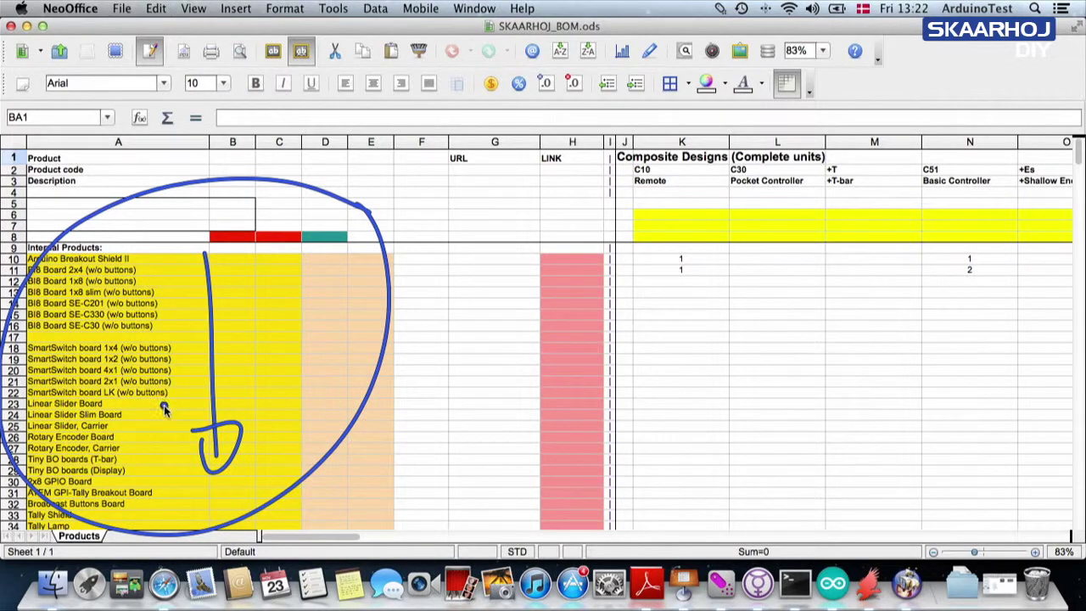
key("Escape")
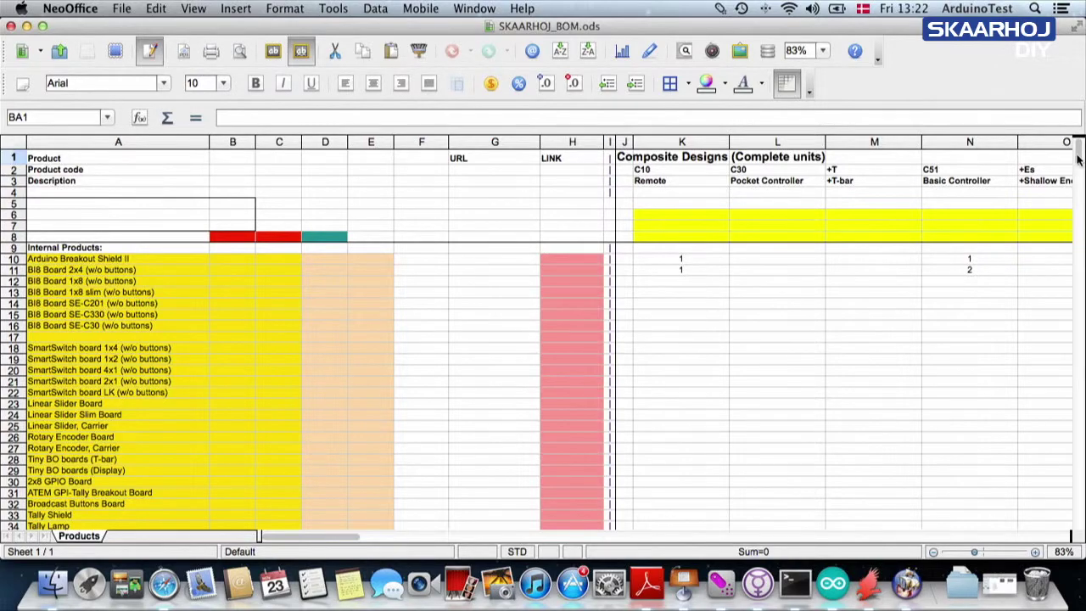
left_click_drag(1078, 160, 1078, 165)
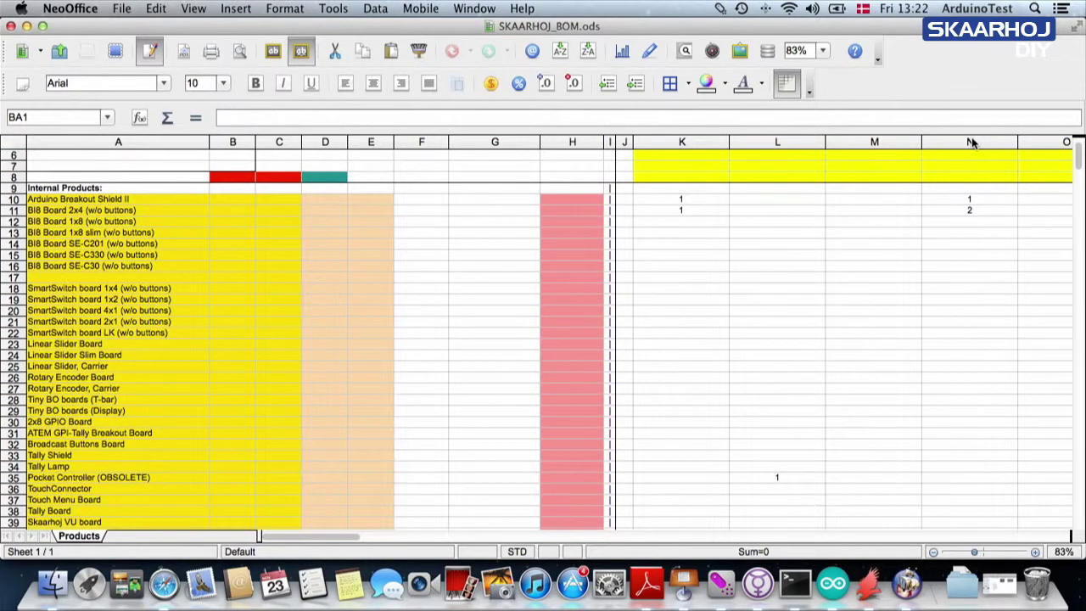
mouse_move(121, 185)
left_mouse_down()
mouse_move(17, 213)
mouse_move(109, 186)
left_mouse_up()
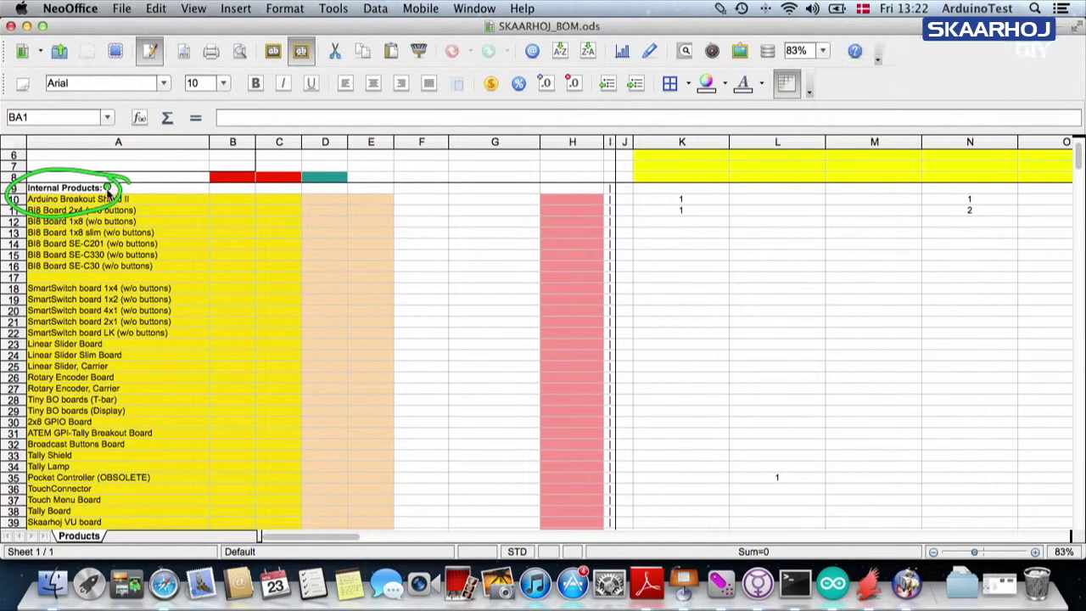
key("Escape")
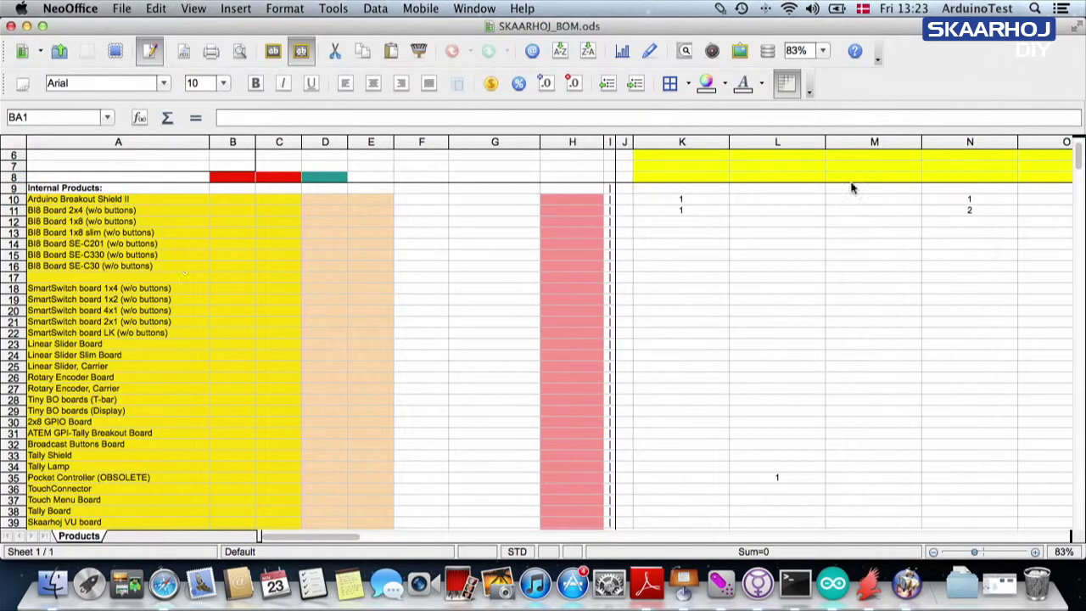
Review the PCB and RS Components sections, marking the Arduino Mega's RS number and URL, the Arduino entries and the capacitor groups.
left_click_drag(1078, 160, 1079, 202)
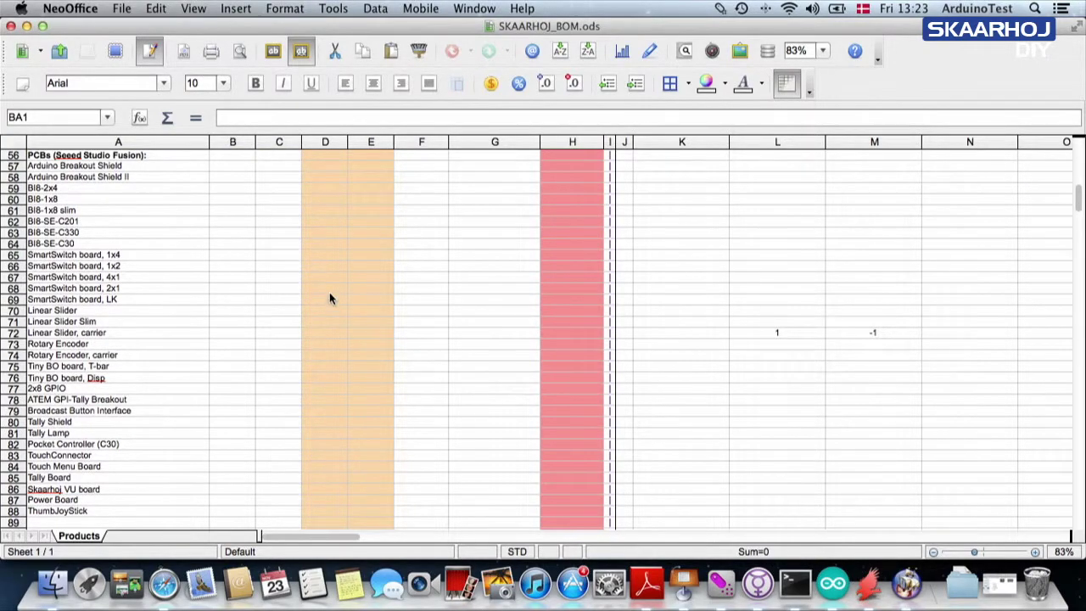
left_click_drag(1073, 202, 1075, 236)
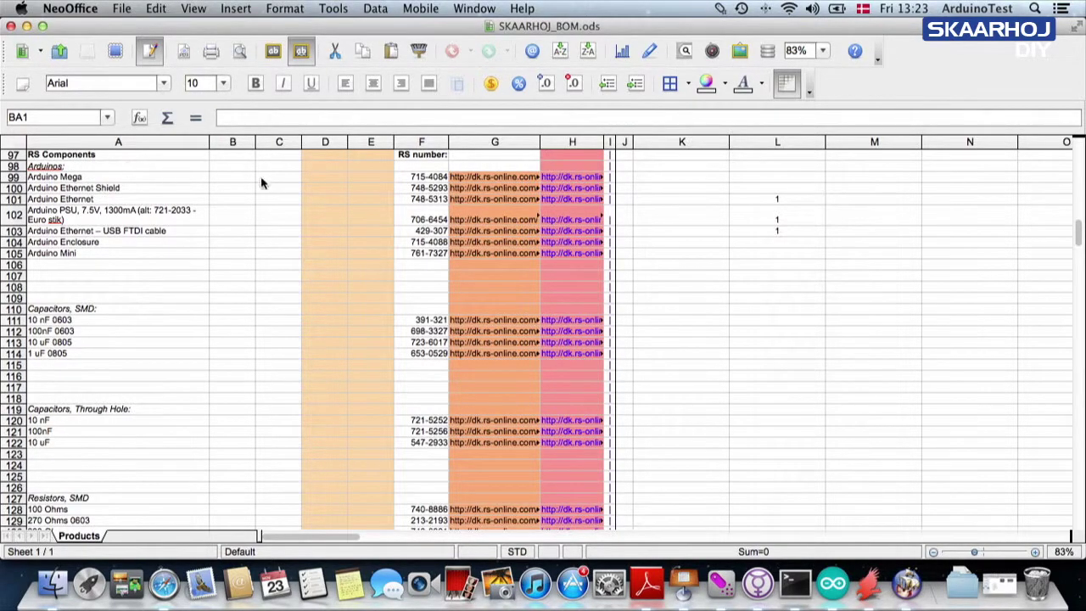
key("3")
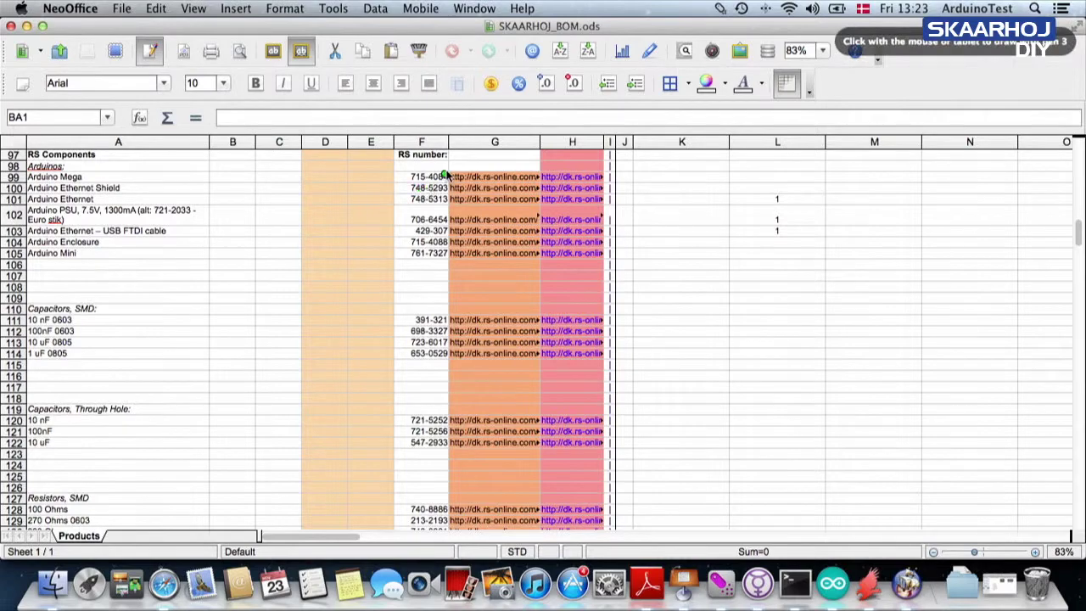
mouse_move(407, 177)
left_mouse_down()
mouse_move(398, 180)
mouse_move(537, 183)
left_mouse_up()
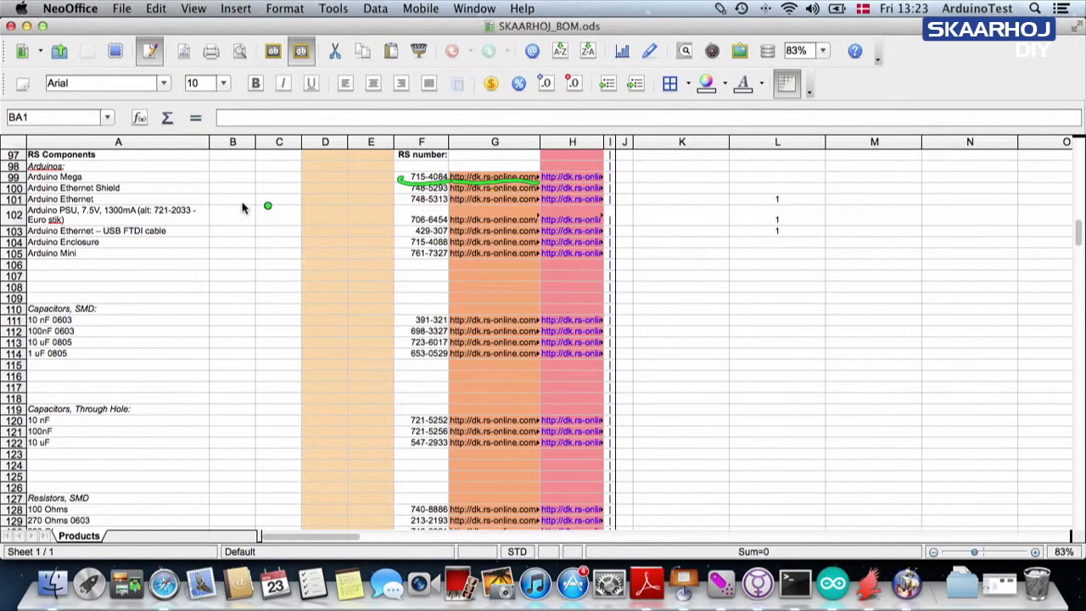
left_click_drag(95, 178, 134, 177)
left_click_drag(117, 201, 136, 200)
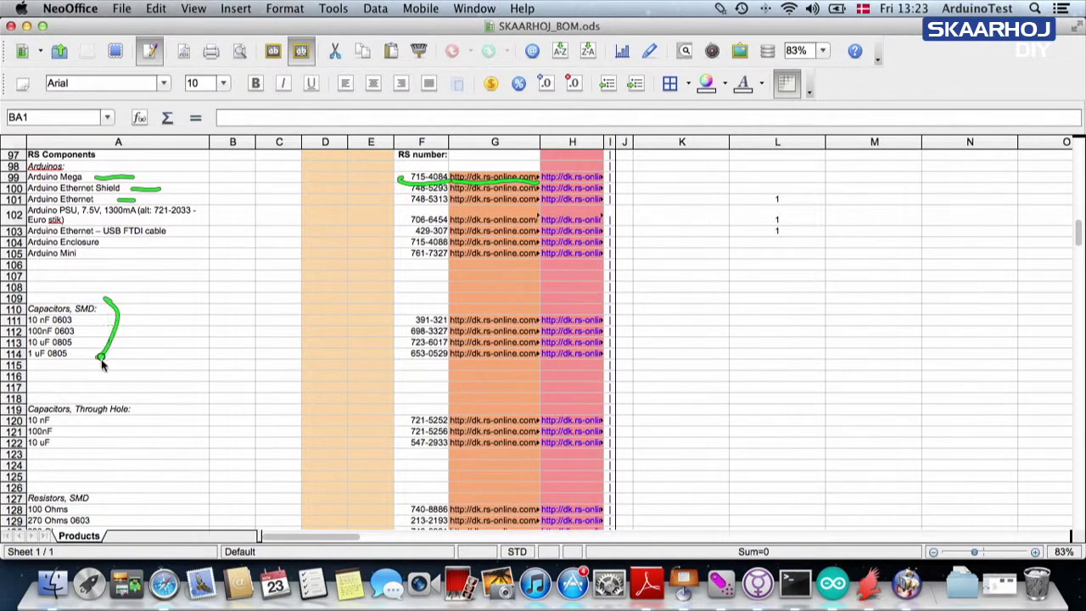
left_click_drag(134, 399, 123, 444)
key("Escape")
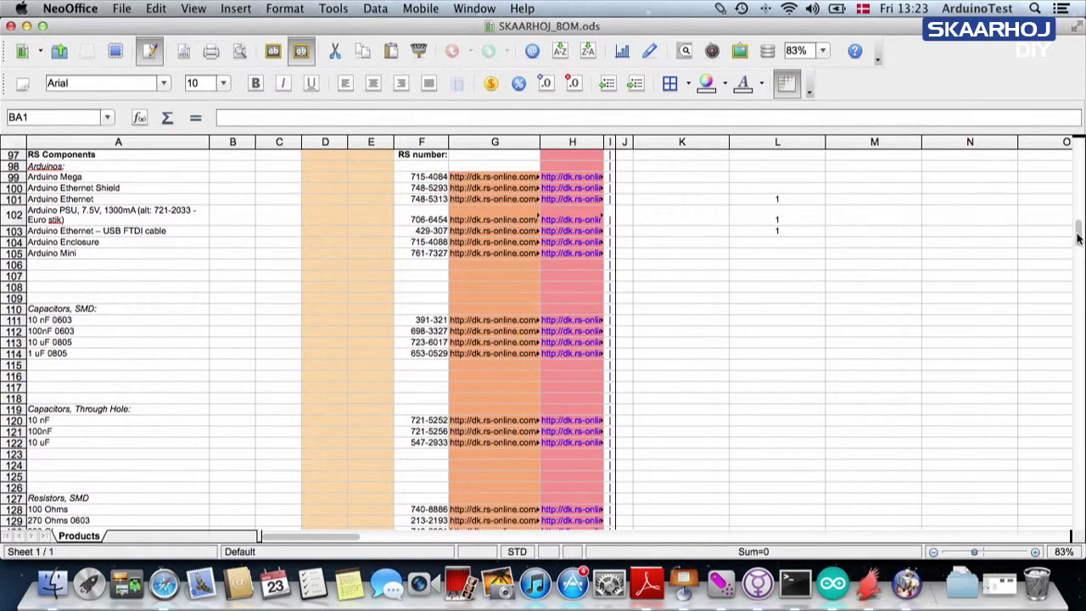
Review the remaining RS parts and the Electrozone.dk and Farnell sections, underlining Sparkfun and marking the Farnell heading.
left_click_drag(1078, 237, 1075, 327)
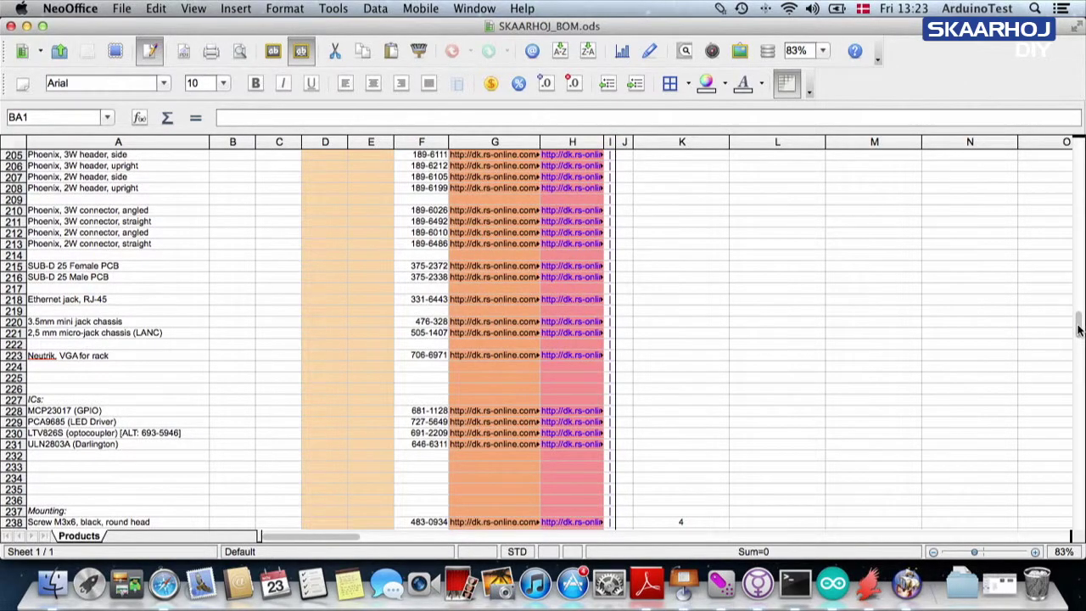
left_click_drag(1079, 329, 1080, 397)
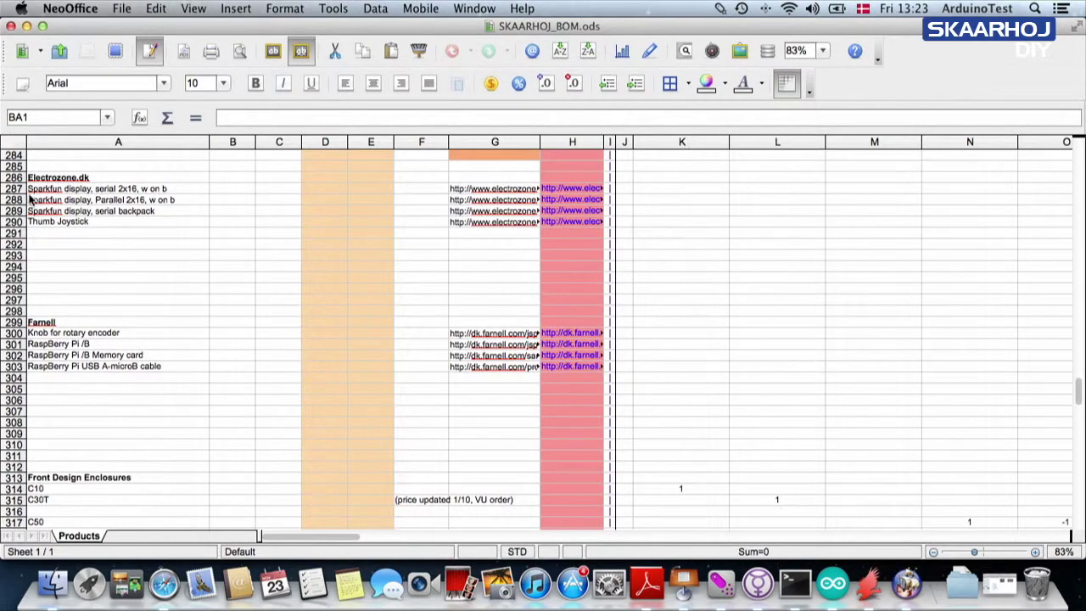
key("3")
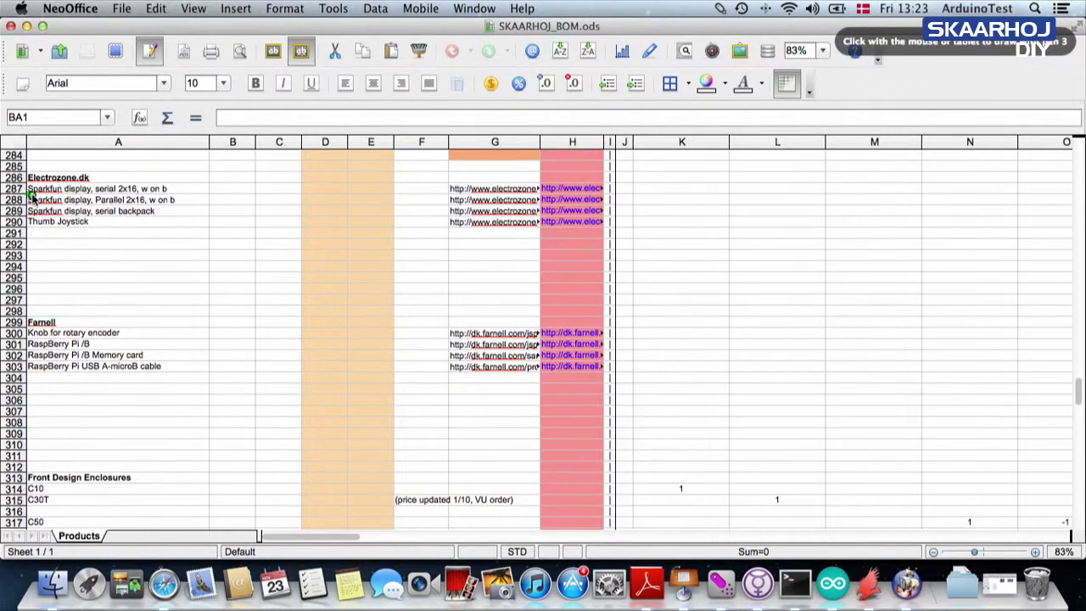
left_click_drag(31, 196, 68, 195)
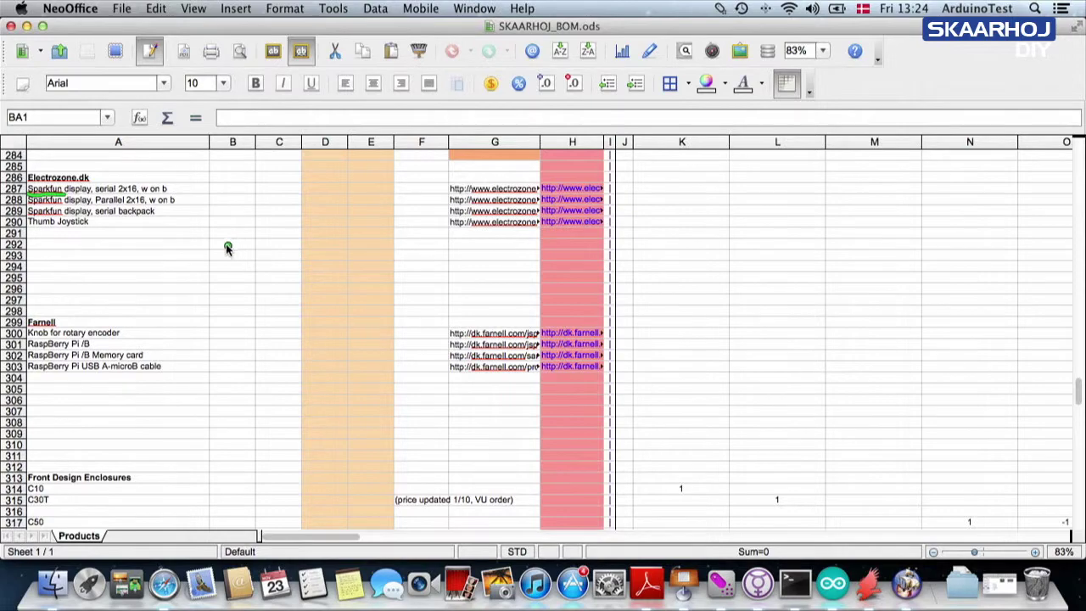
mouse_move(67, 311)
left_mouse_down()
mouse_move(24, 326)
mouse_move(75, 316)
left_mouse_up()
key("Escape")
Review the enclosure and remaining supplier sections, and circle the Elextra.dk product links with the screen pen.
left_click_drag(1079, 396, 1079, 413)
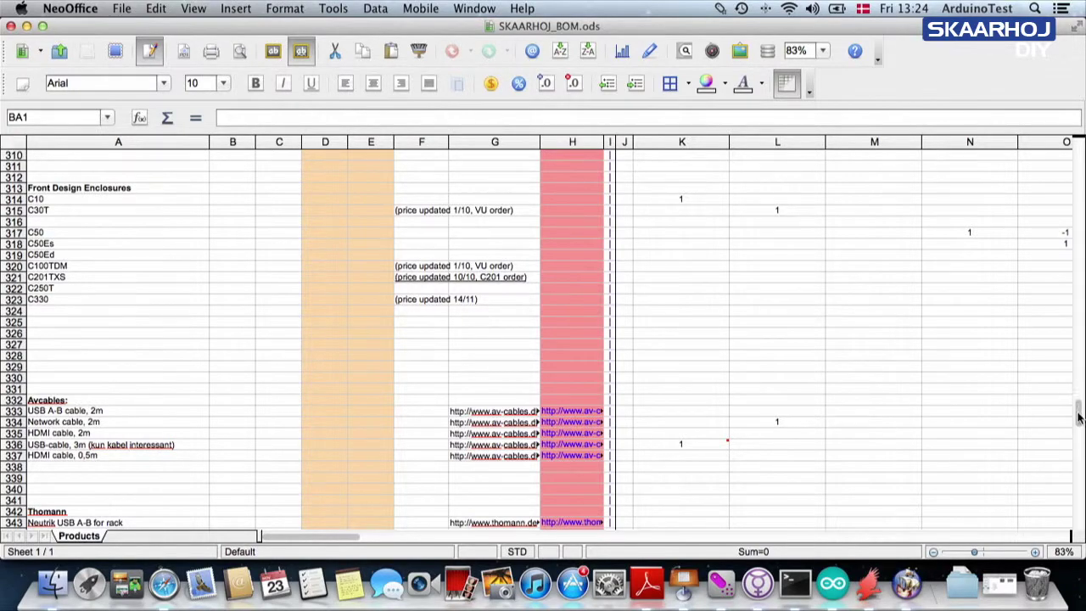
left_click_drag(1081, 418, 1080, 448)
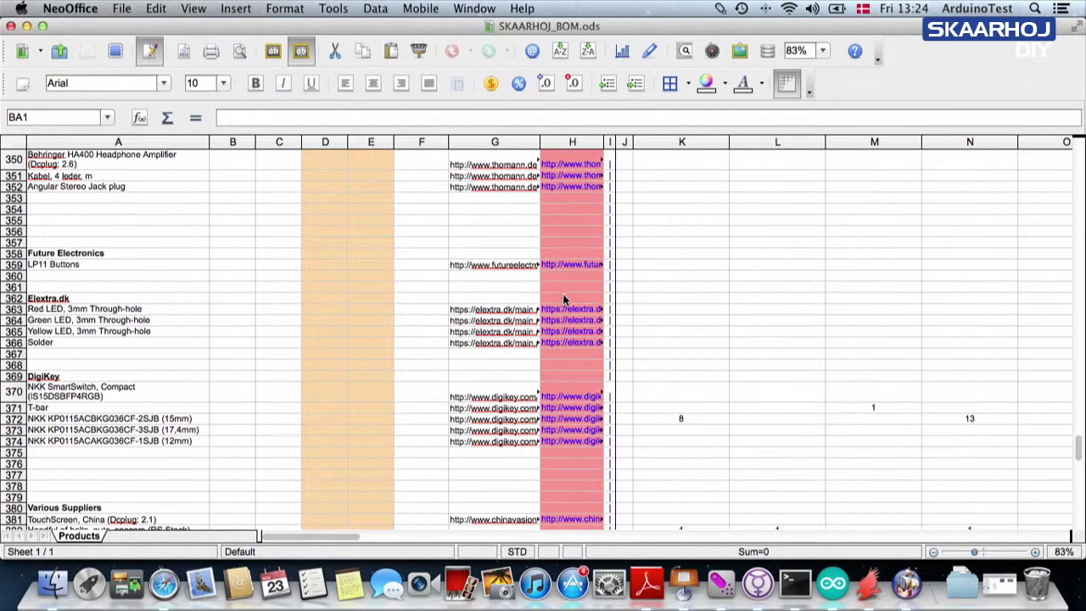
mouse_move(563, 293)
left_mouse_down()
mouse_move(577, 287)
mouse_move(437, 360)
mouse_move(564, 291)
left_mouse_up()
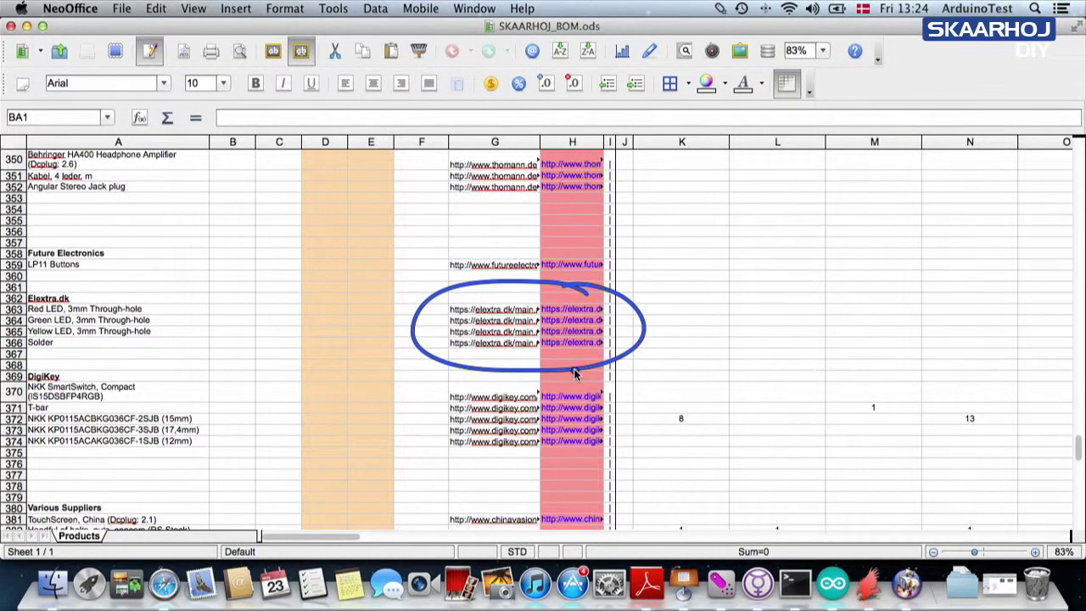
type("z")
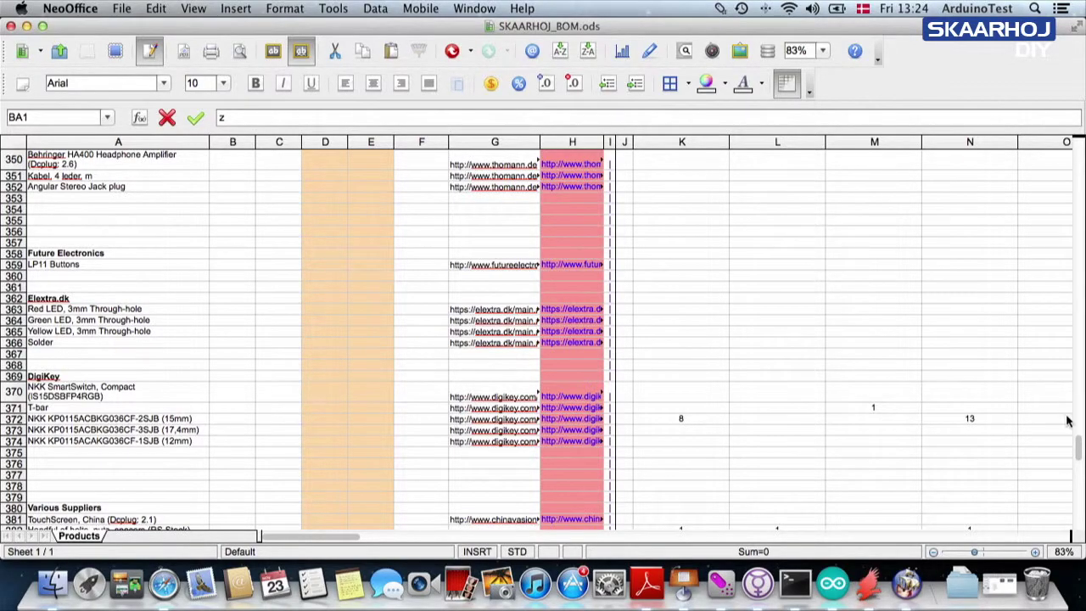
Open the Arduino Mega's RS link, add one board to the basket, view the basket and close the browser window.
left_click_drag(1078, 458, 1076, 234)
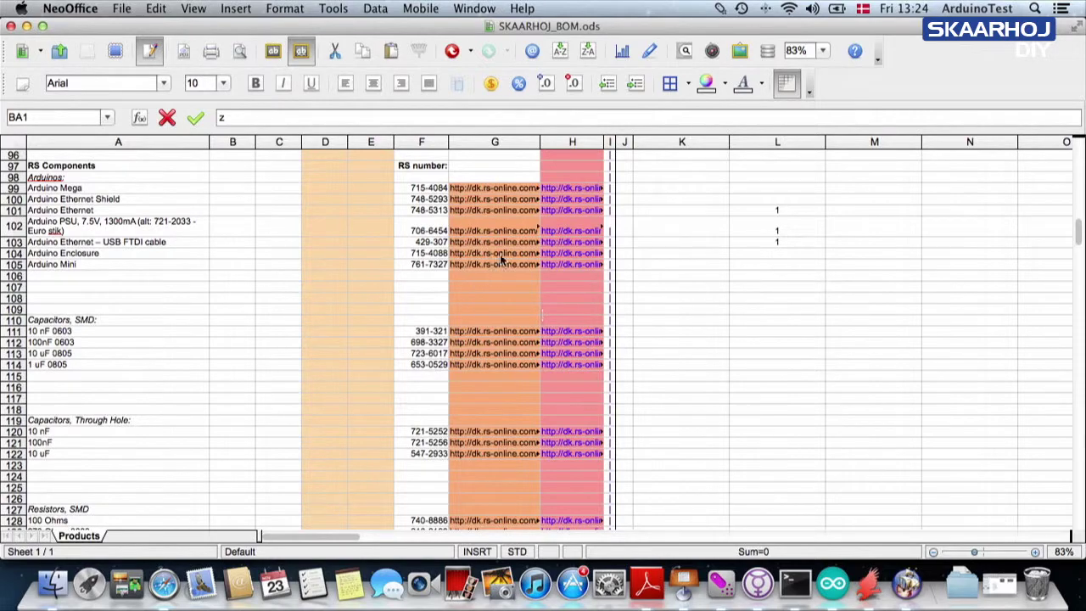
left_click(569, 193)
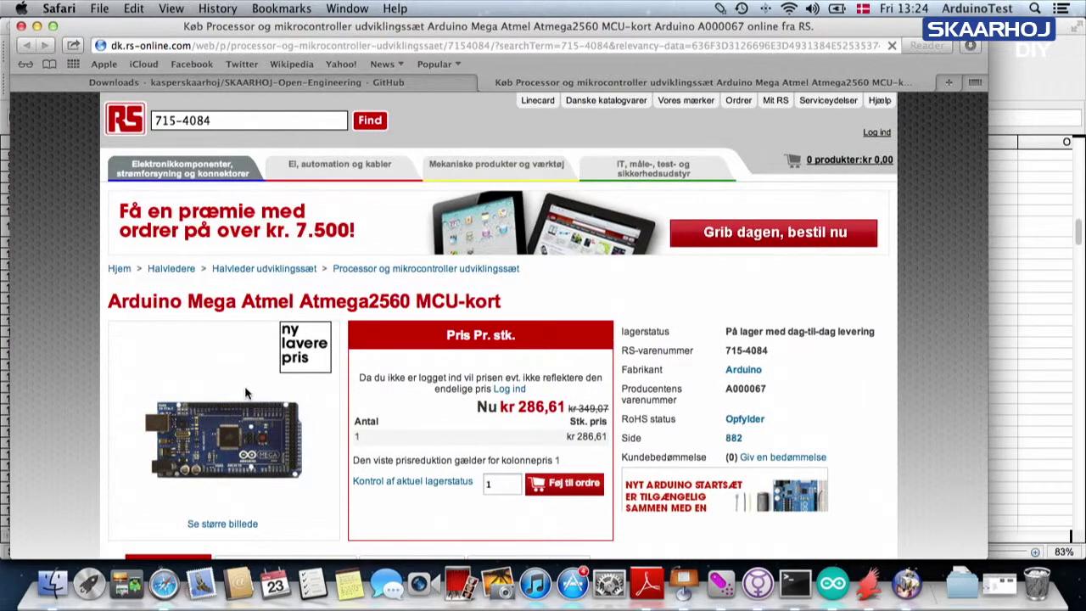
left_click(562, 486)
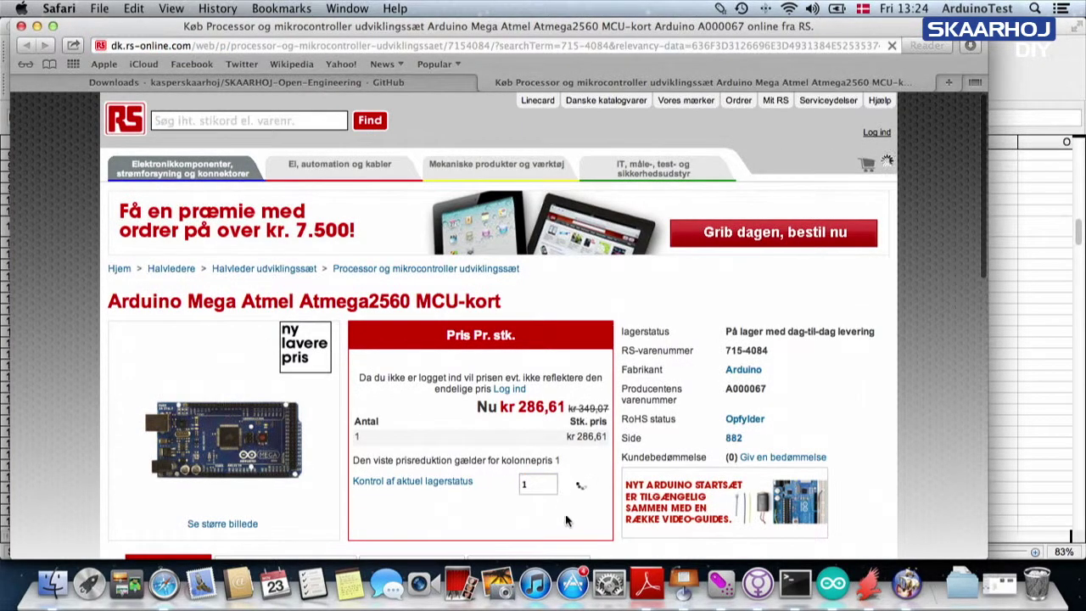
left_click(840, 160)
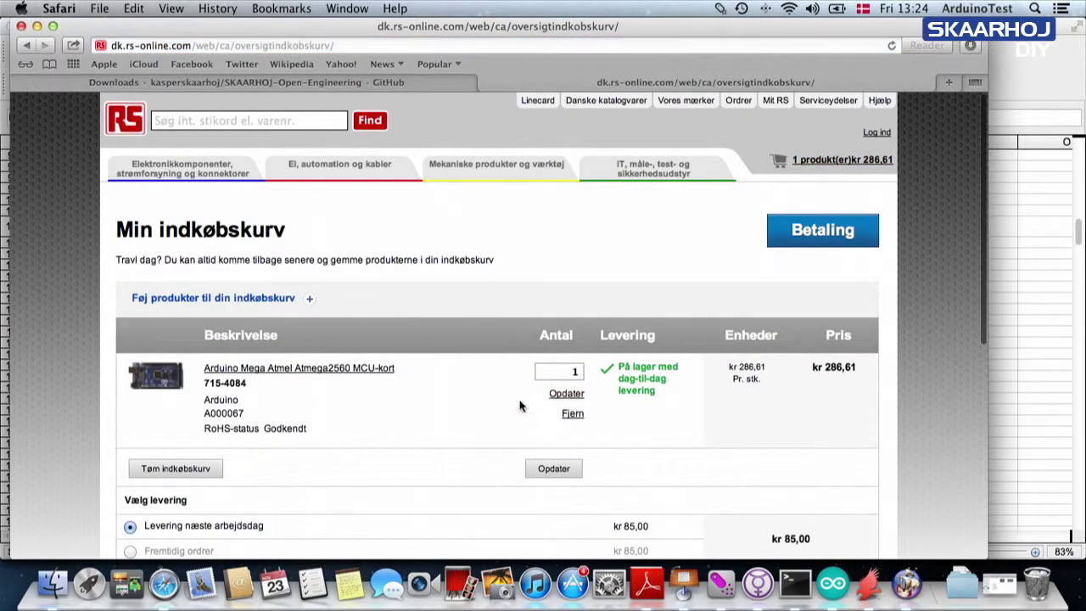
left_click(21, 26)
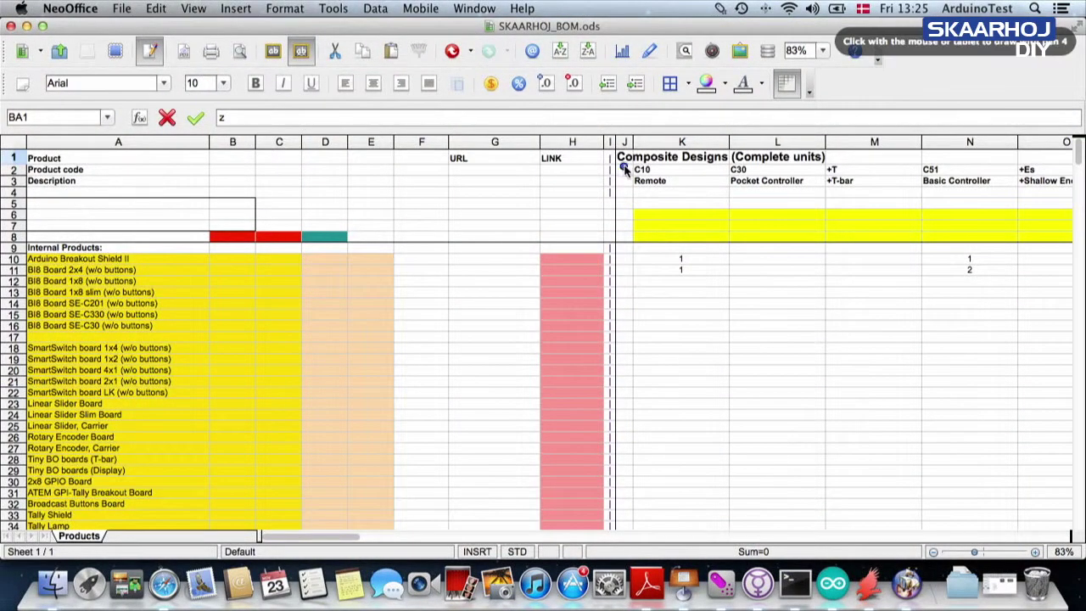
Mark the Composite Designs (Complete units) heading and the codes C30, +T, C51, C101 and +D, then clear the markings.
left_click_drag(617, 167, 837, 167)
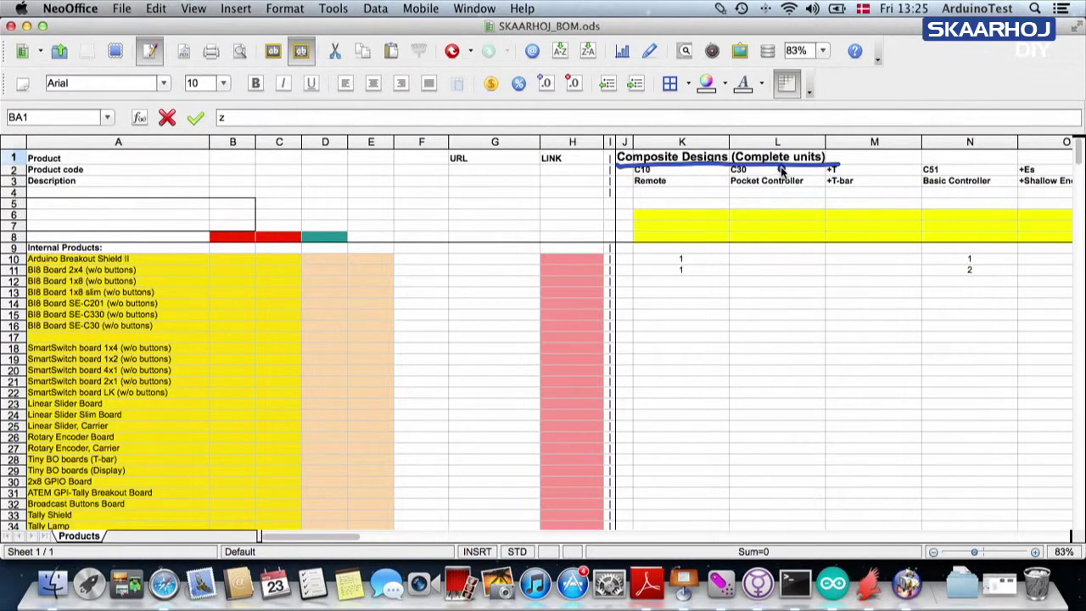
key("Escape")
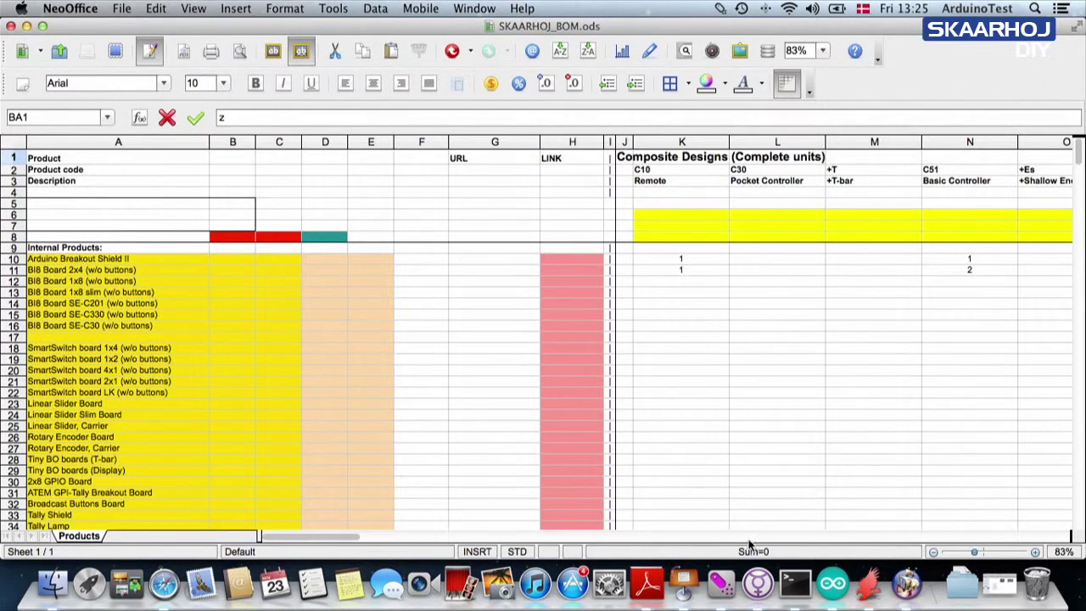
left_click_drag(336, 540, 396, 546)
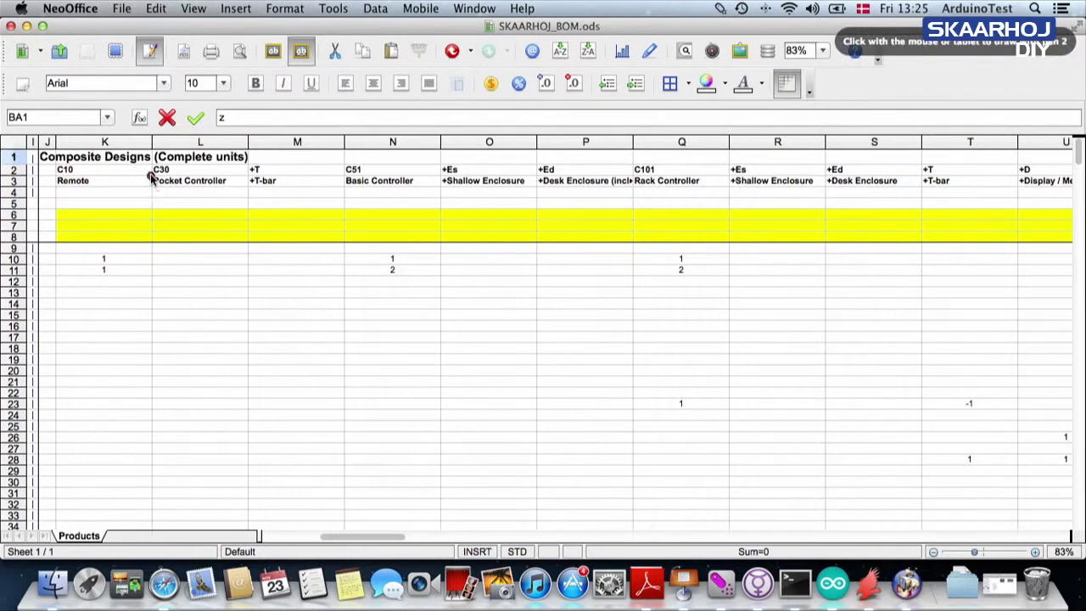
left_click_drag(153, 175, 178, 176)
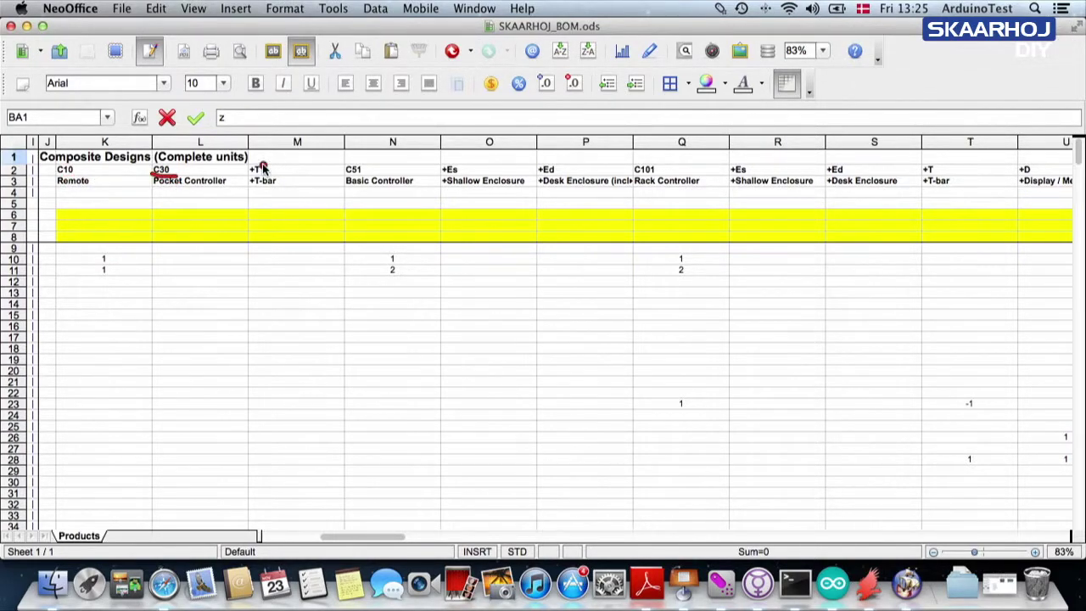
mouse_move(263, 167)
left_mouse_down()
mouse_move(255, 157)
mouse_move(238, 179)
mouse_move(267, 166)
left_mouse_up()
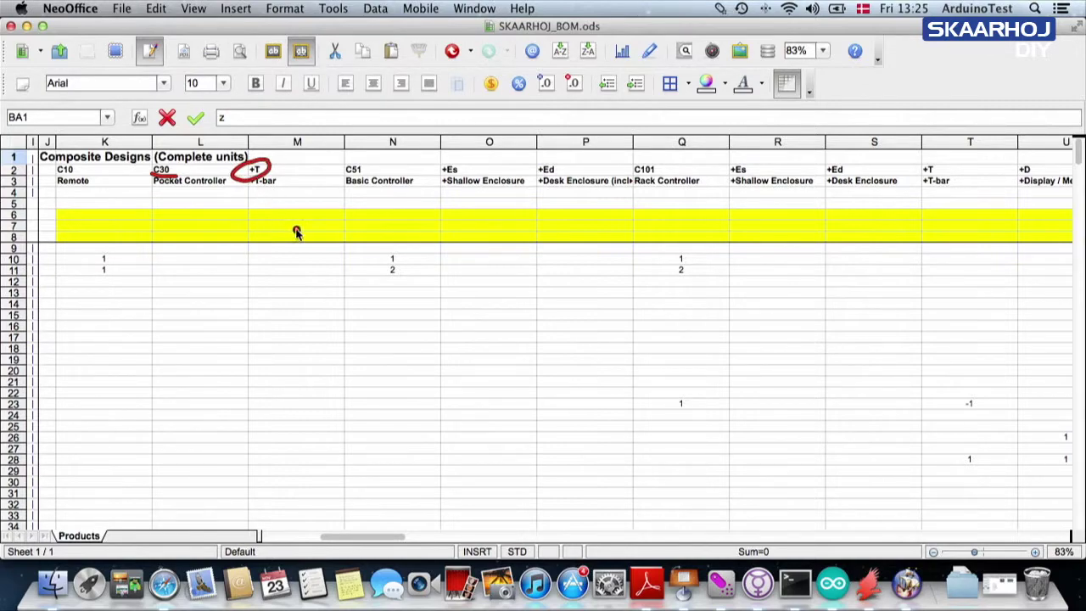
left_click_drag(339, 175, 364, 175)
left_click_drag(658, 163, 669, 192)
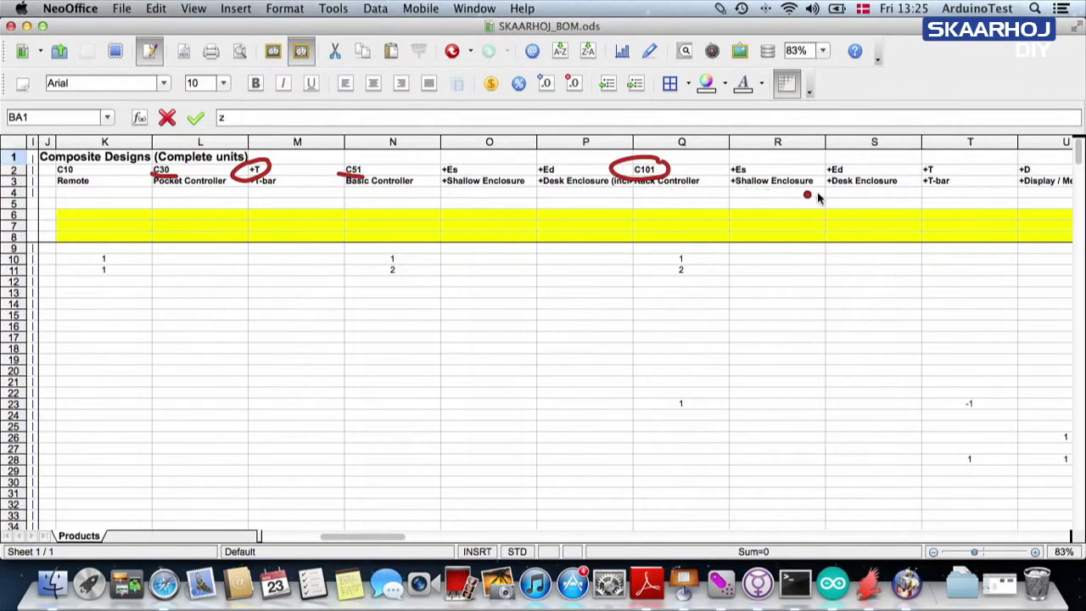
mouse_move(946, 160)
left_mouse_down()
mouse_move(923, 165)
mouse_move(944, 161)
left_mouse_up()
mouse_move(1044, 163)
left_mouse_down()
mouse_move(1042, 180)
mouse_move(1008, 169)
mouse_move(1049, 164)
left_mouse_up()
left_click(985, 408)
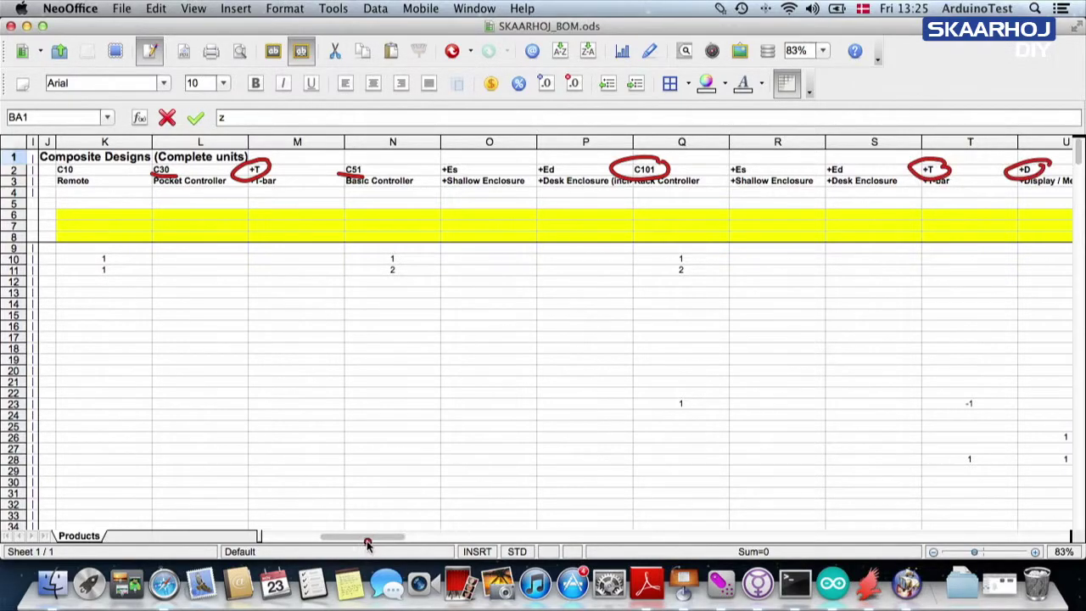
key("Escape")
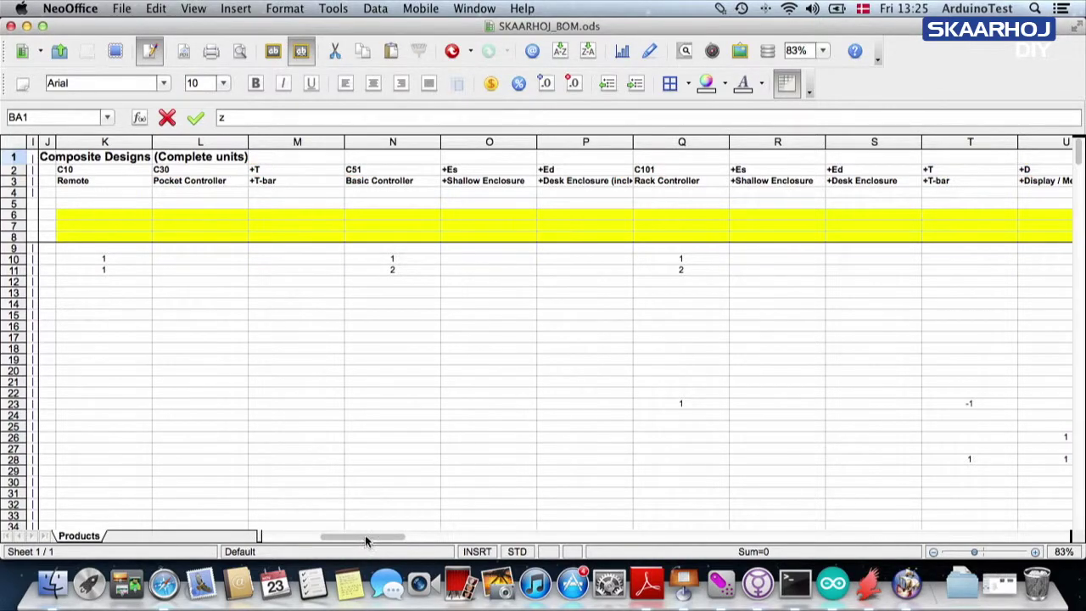
Mark the C201 Desktop Controller code and check its part quantities in cells X23 and X26.
left_click_drag(365, 539, 464, 523)
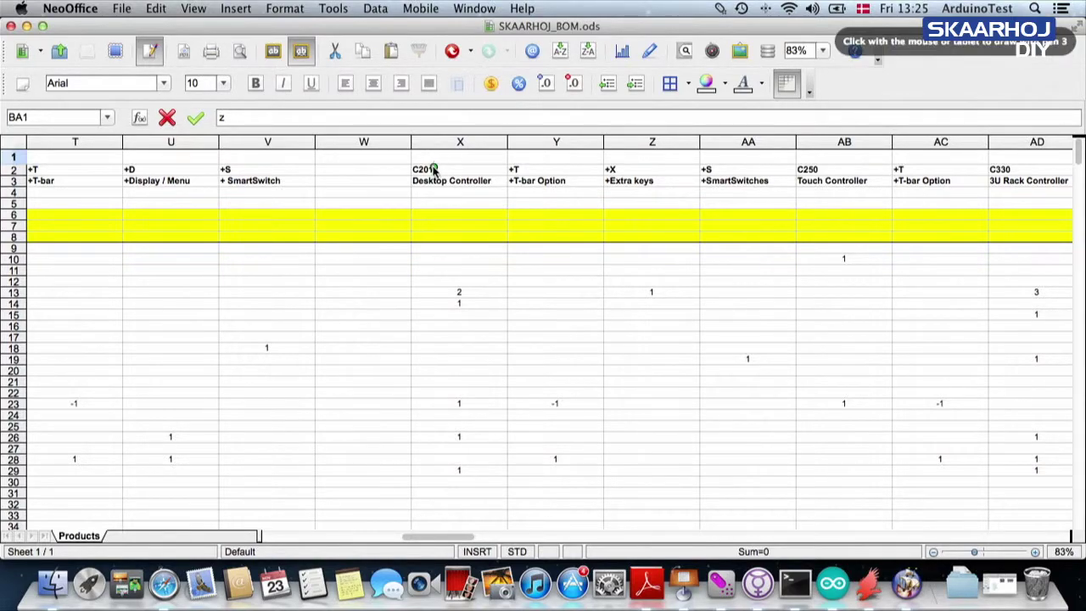
mouse_move(439, 162)
left_mouse_down()
mouse_move(388, 169)
mouse_move(443, 161)
left_mouse_up()
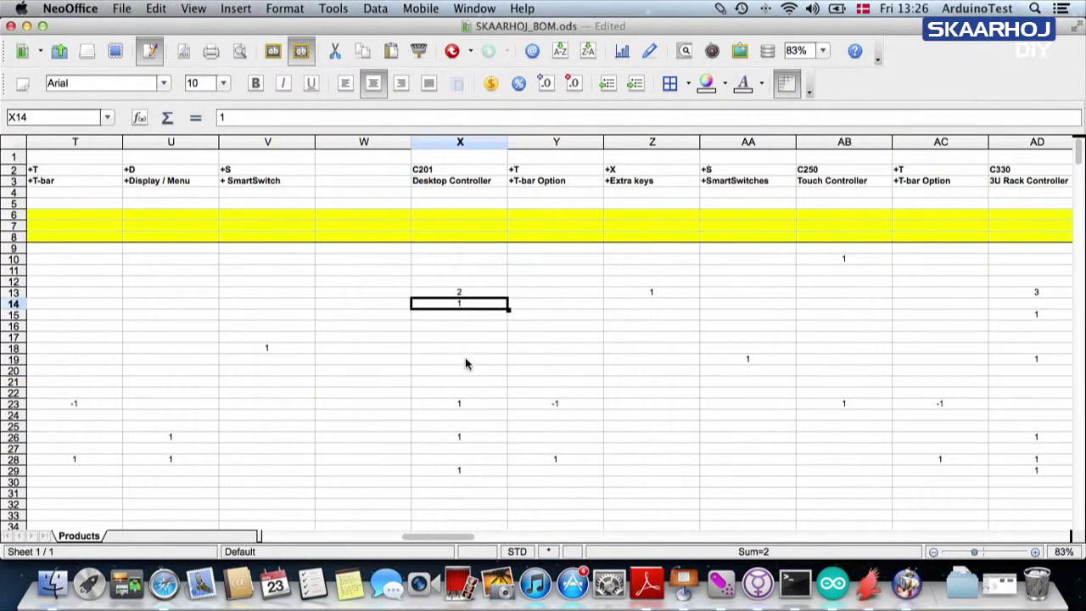
left_click(471, 405)
left_click(477, 434)
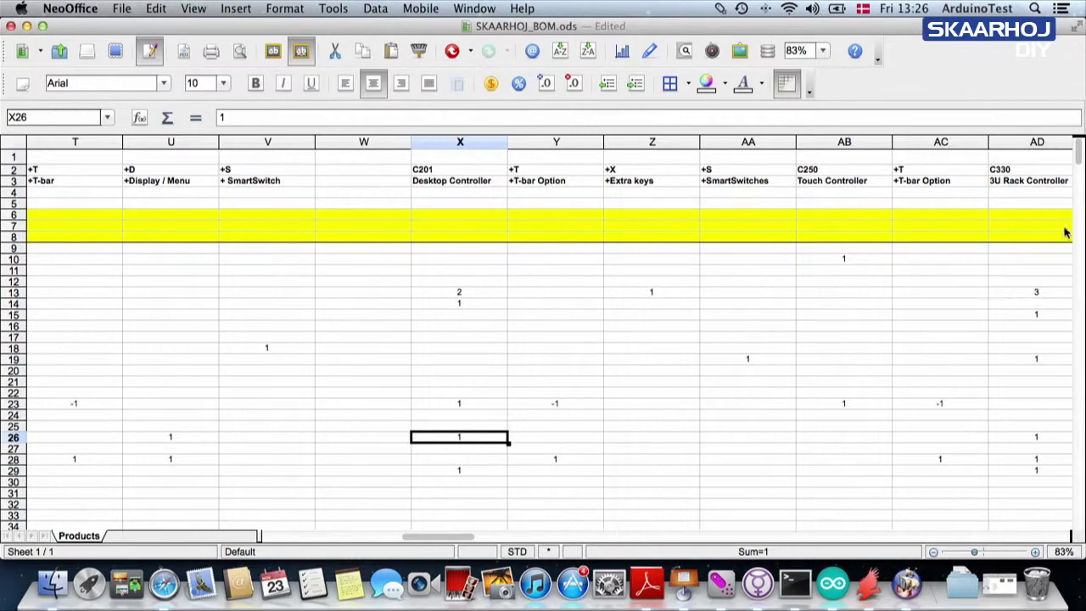
Split the sheet in front of the C201 column and bring the part names in column A into view beside it.
left_click_drag(1079, 161, 1057, 229)
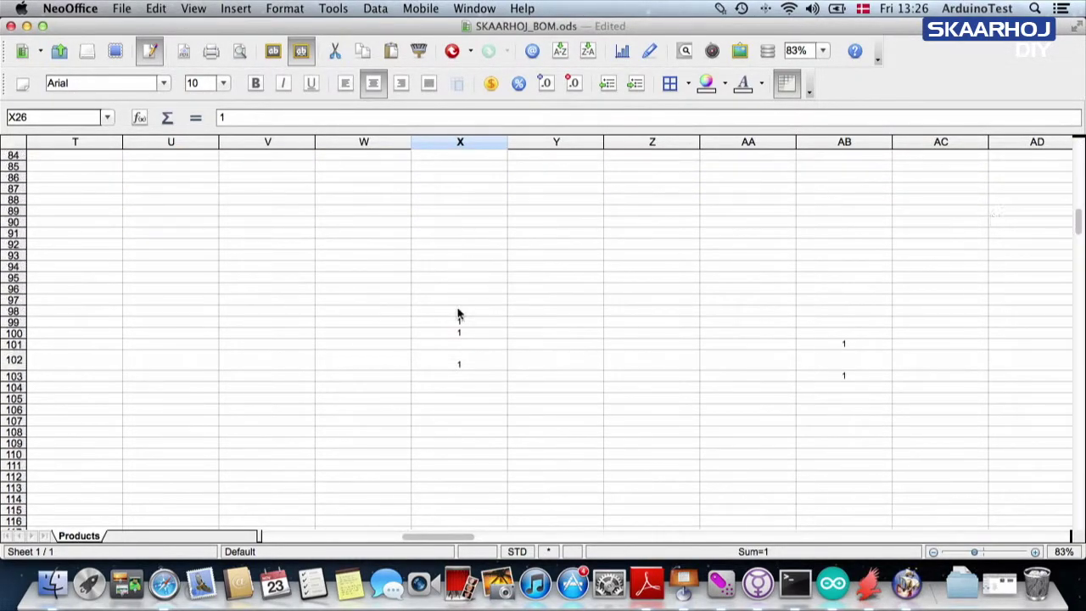
left_click(476, 12)
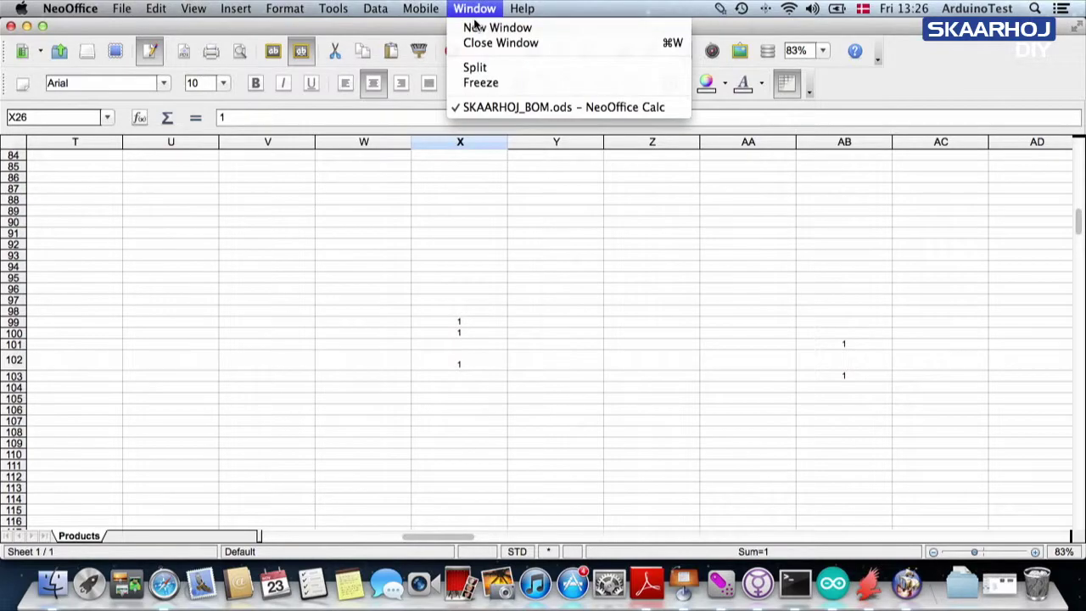
left_click(492, 69)
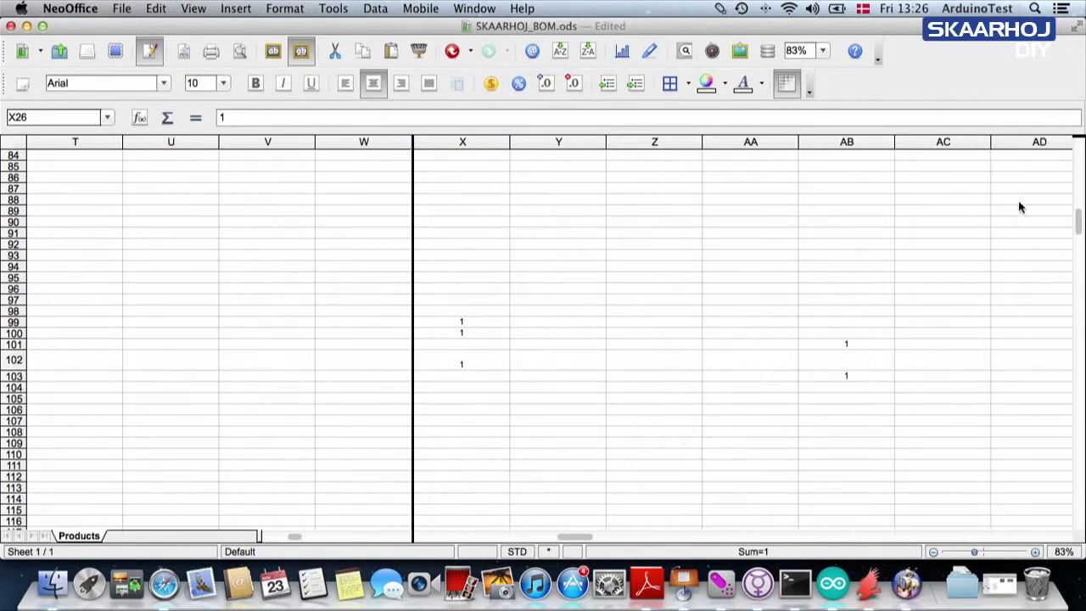
left_click_drag(1080, 225, 1076, 148)
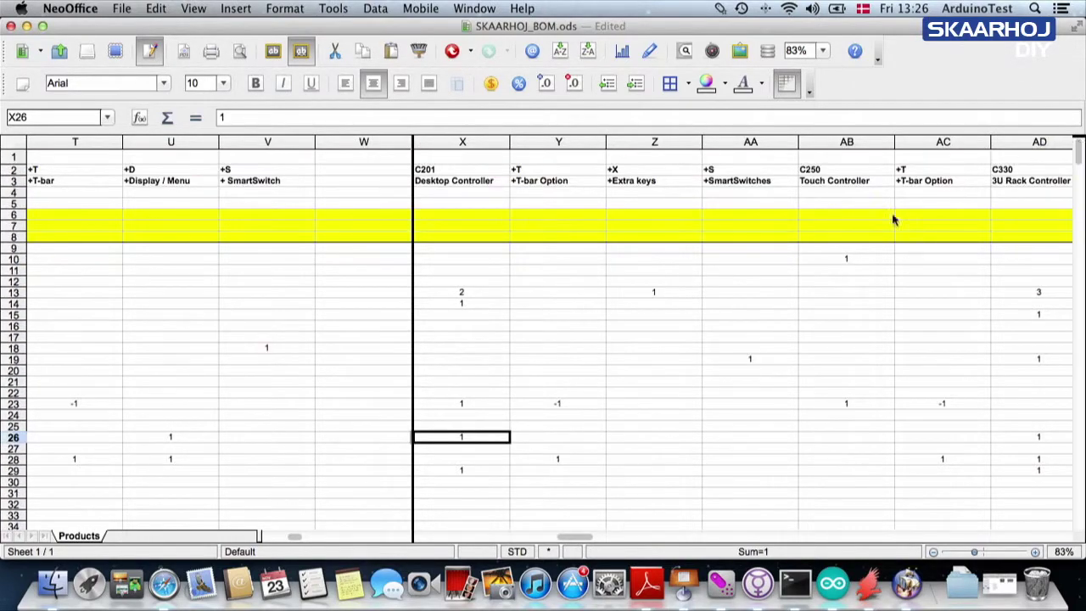
left_click_drag(293, 538, 269, 536)
Match the C201 quantities in X13, X14, X23, X26 and X29 with the internal products named in column A.
left_click(465, 293)
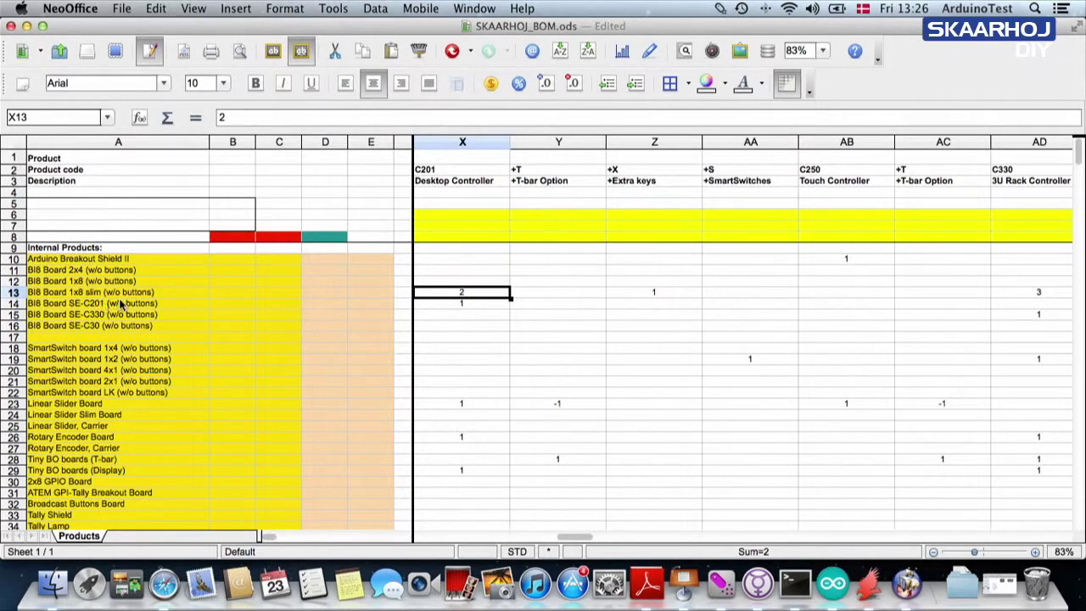
left_click(463, 305)
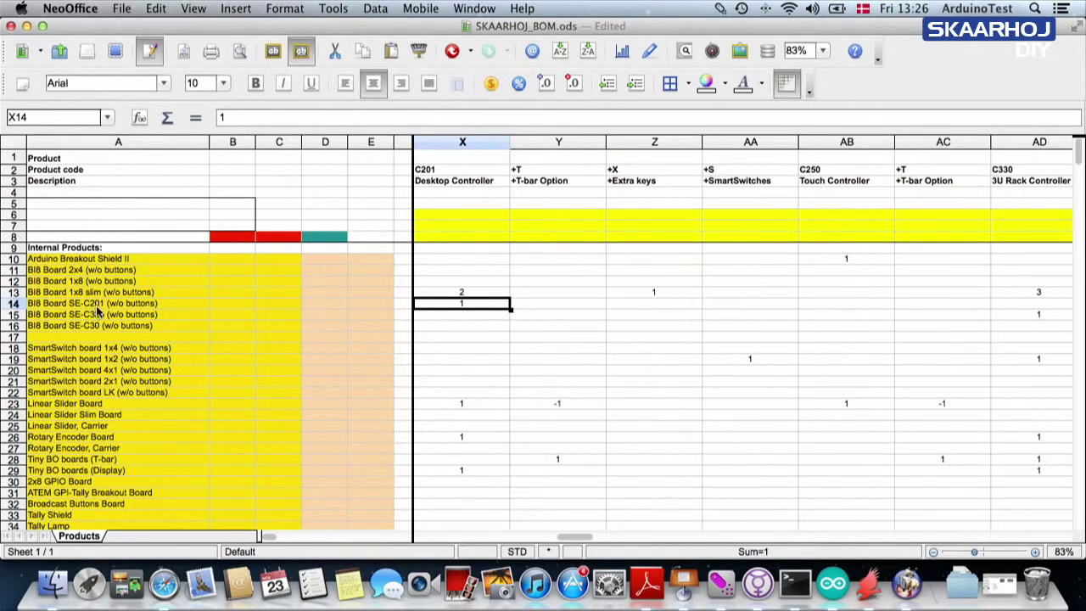
left_click(459, 405)
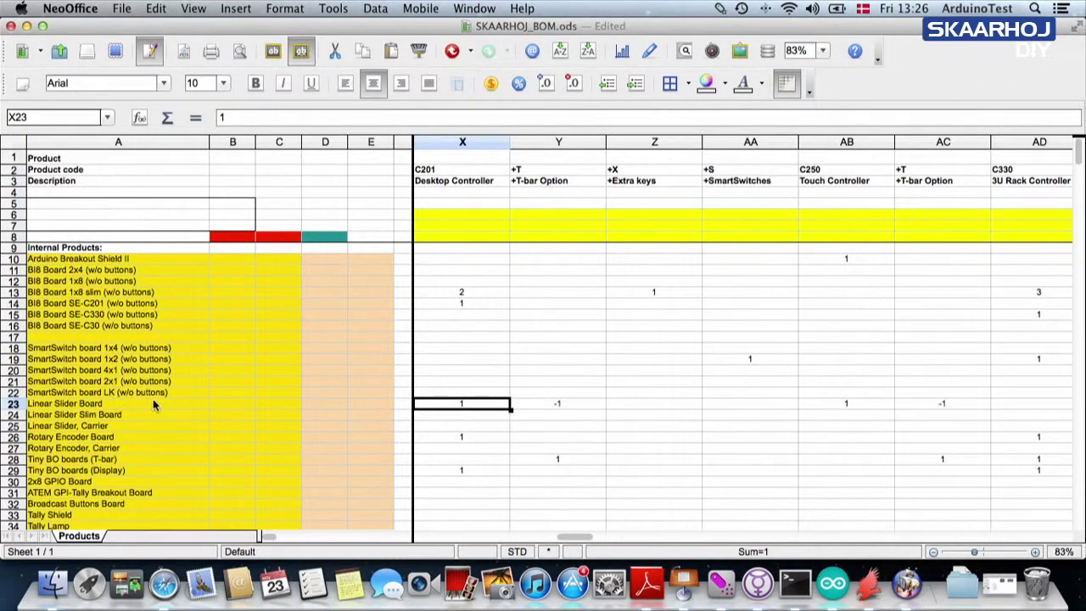
left_click(475, 438)
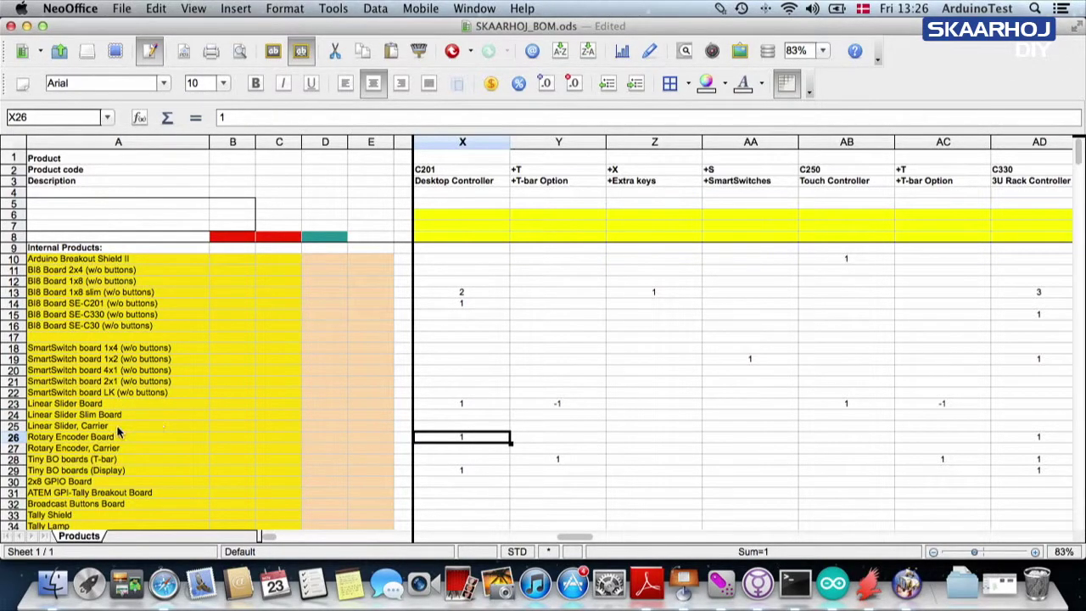
left_click(461, 472)
type("1")
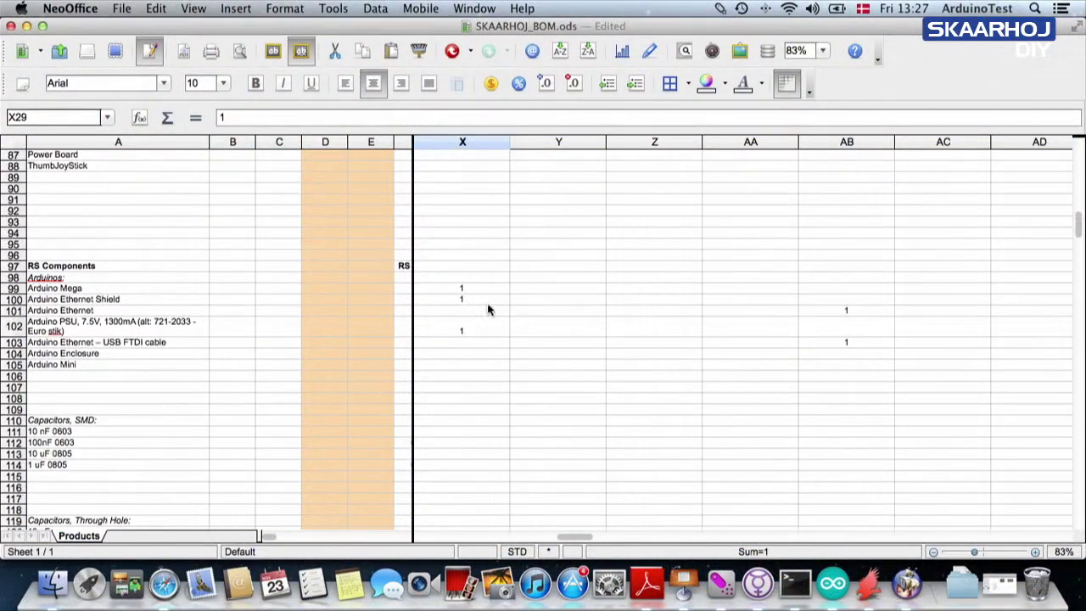
Circle the C201 quantities for RS Arduino parts, mark the Arduino Mega, Ethernet Shield and PSU names, and clear the markings.
mouse_move(468, 272)
left_mouse_down()
mouse_move(449, 274)
mouse_move(483, 280)
mouse_move(459, 270)
mouse_move(436, 291)
mouse_move(99, 289)
left_mouse_up()
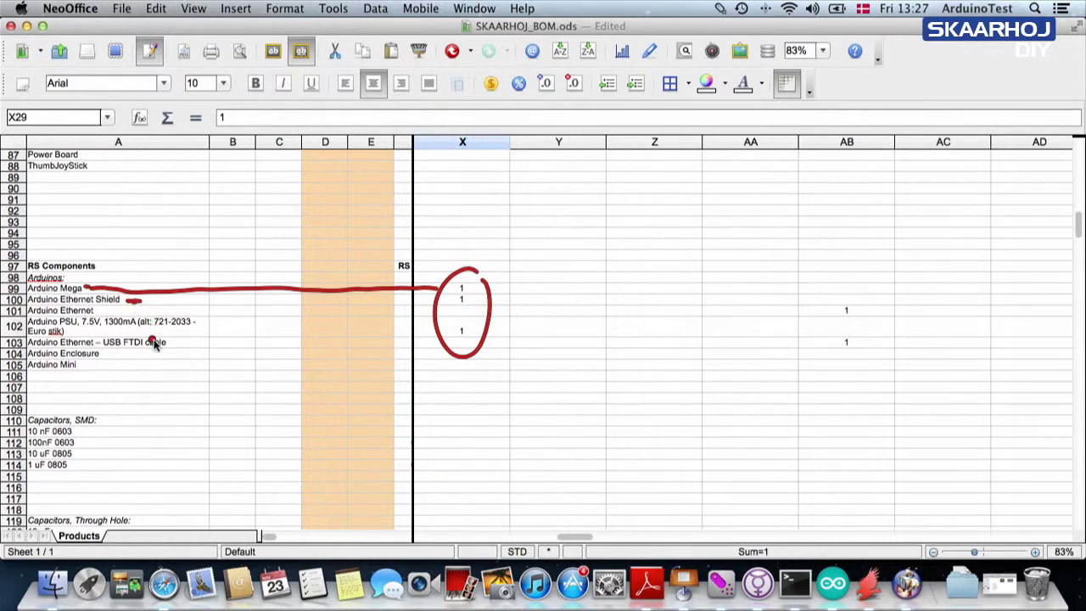
left_click_drag(186, 330, 153, 331)
key("Escape")
Check the C201 quantities for the 30 cm flatcable and the Screw M3x6, skråt hoved.
left_click_drag(1080, 229, 1066, 310)
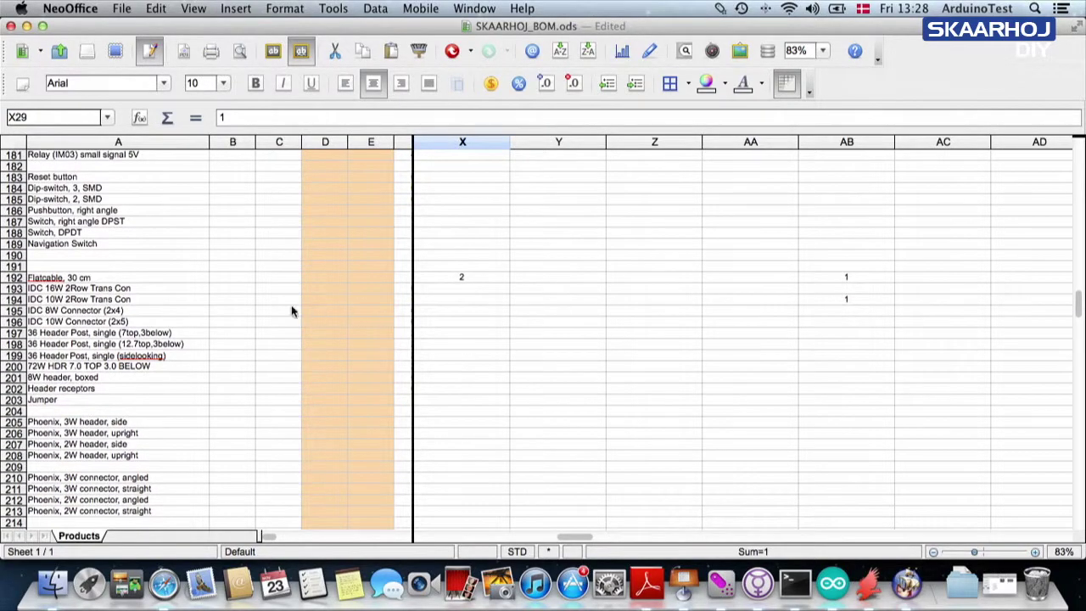
left_click(122, 280)
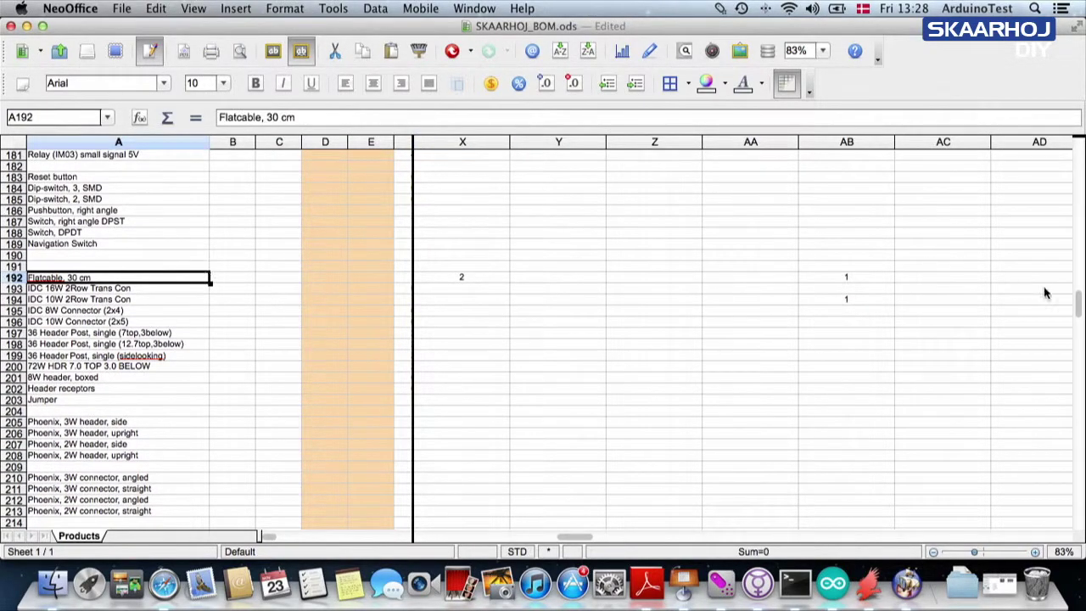
left_click_drag(1079, 307, 1077, 339)
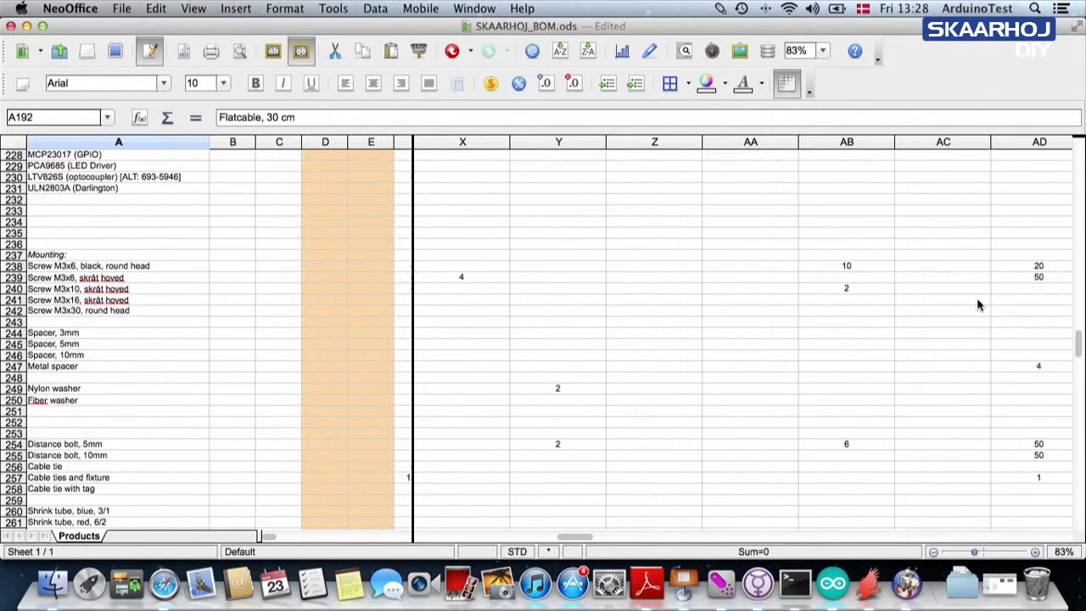
left_click(174, 282)
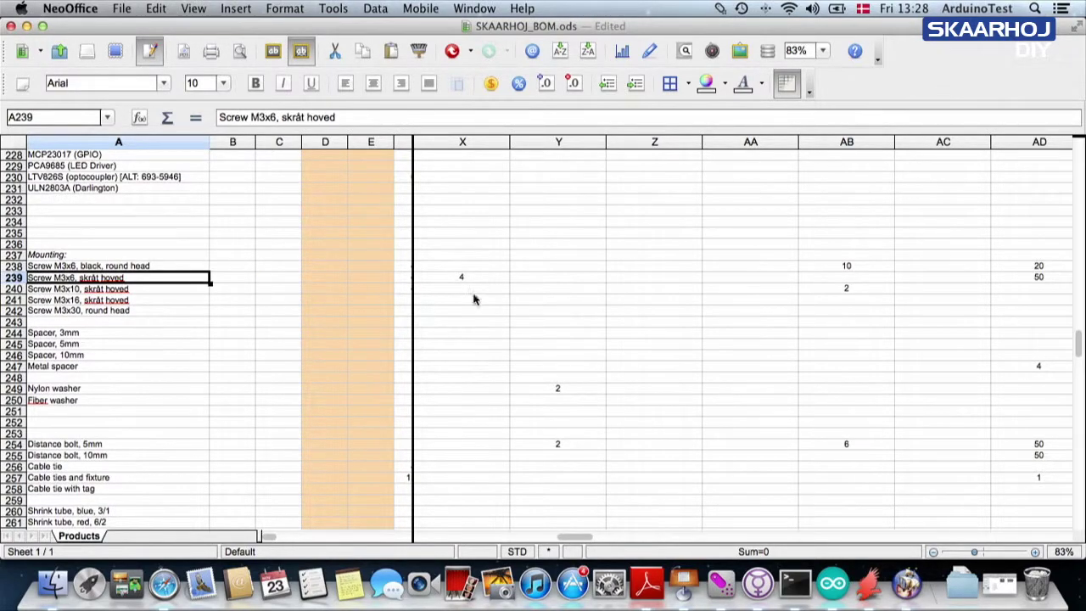
Check the Electrozone.dk parts for C201: the Sparkfun parallel 2x16 display and the serial backpack.
left_click_drag(1082, 350, 1079, 395)
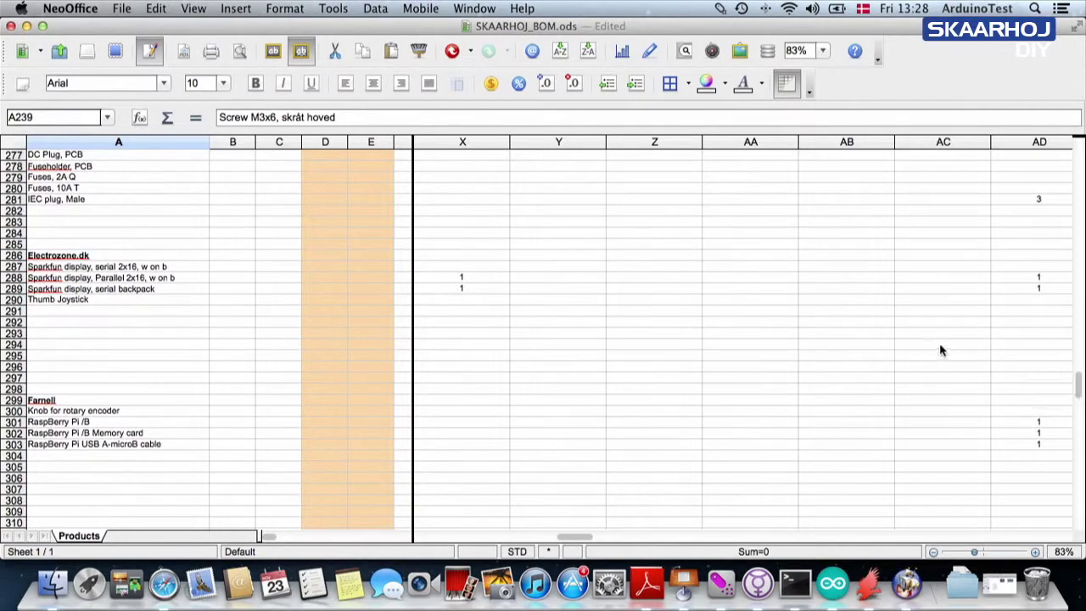
left_click(214, 280)
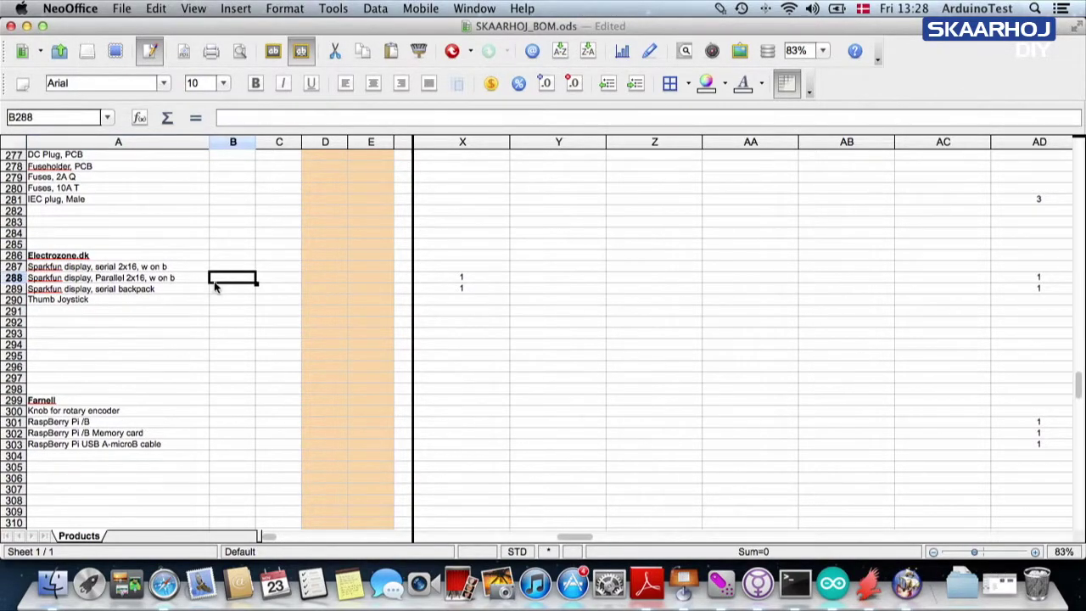
left_click(152, 282)
left_click(146, 293)
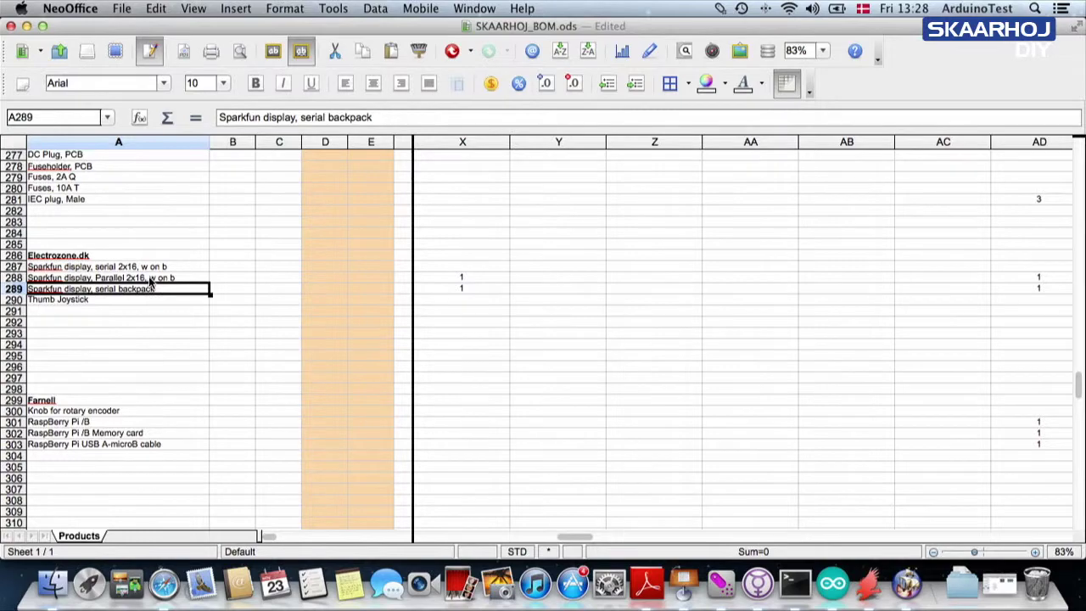
left_click(151, 278)
left_click(151, 289)
left_click(154, 279)
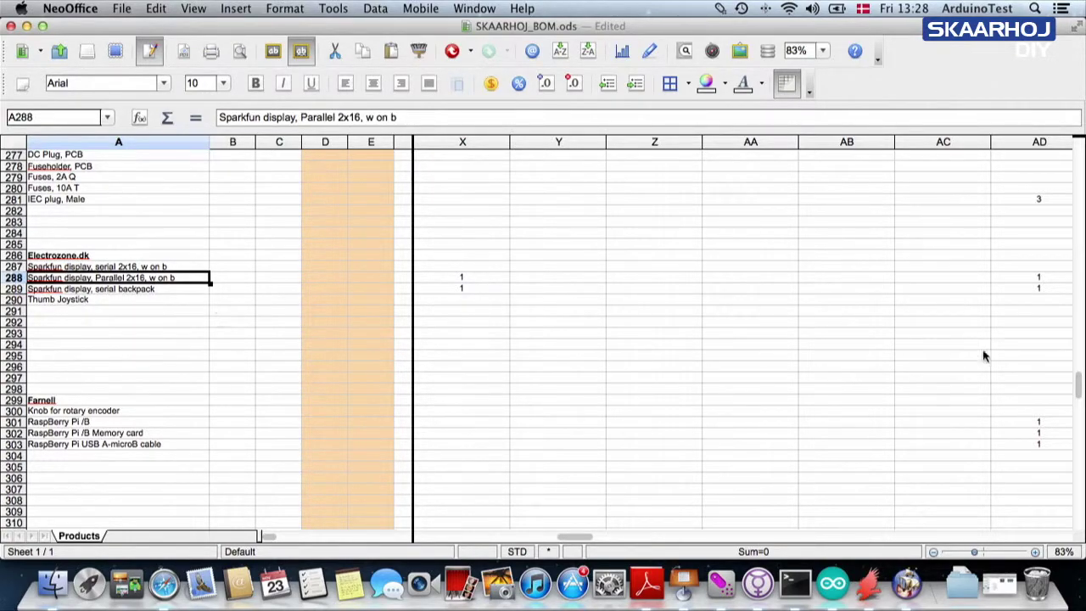
Check the C201 quantity of the 15 mm NKK switch, view its DigiKey product page, and return to the spreadsheet.
left_click_drag(1079, 389, 1076, 463)
left_click(461, 288)
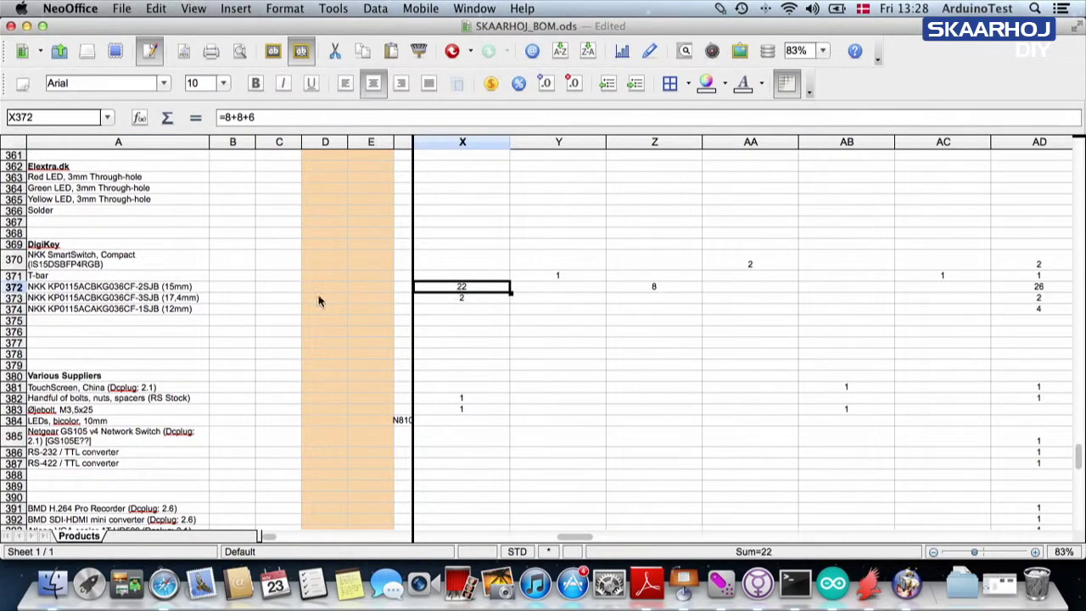
left_click(153, 289)
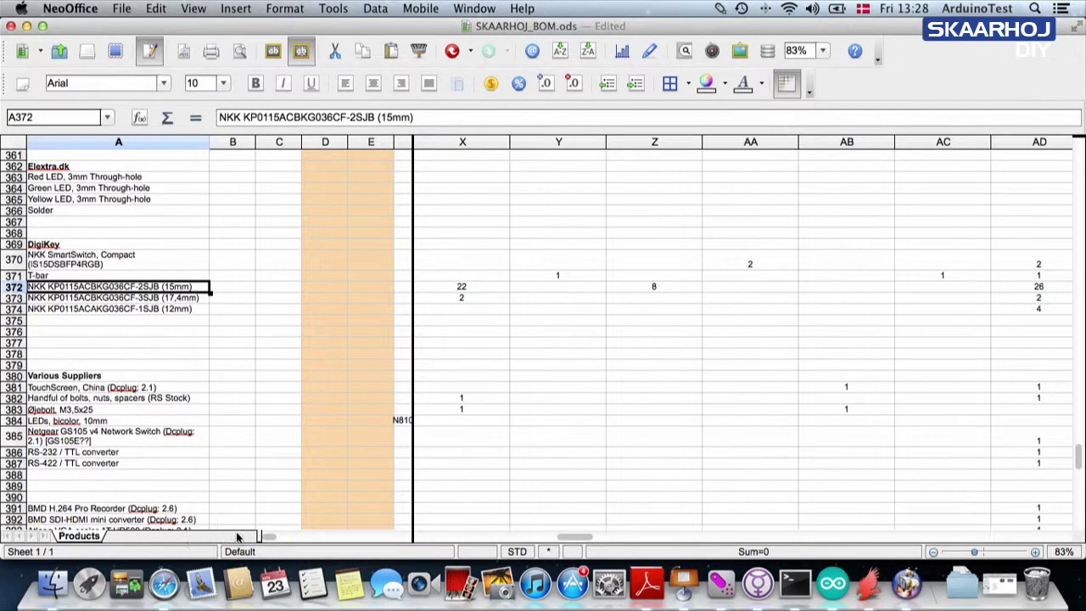
left_click_drag(270, 541, 273, 541)
left_click(388, 287)
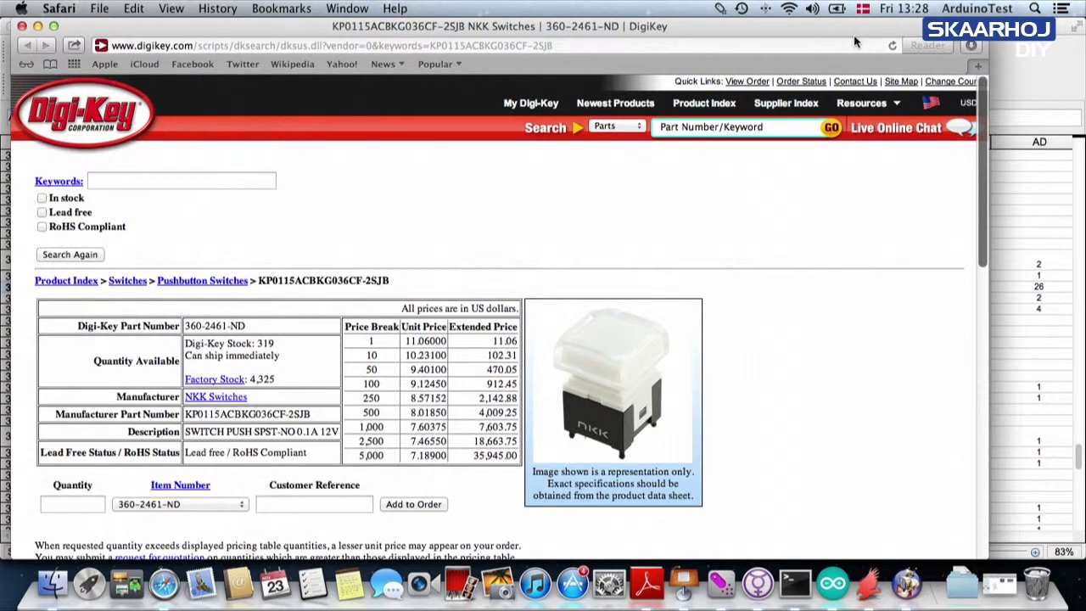
key("super+Tab")
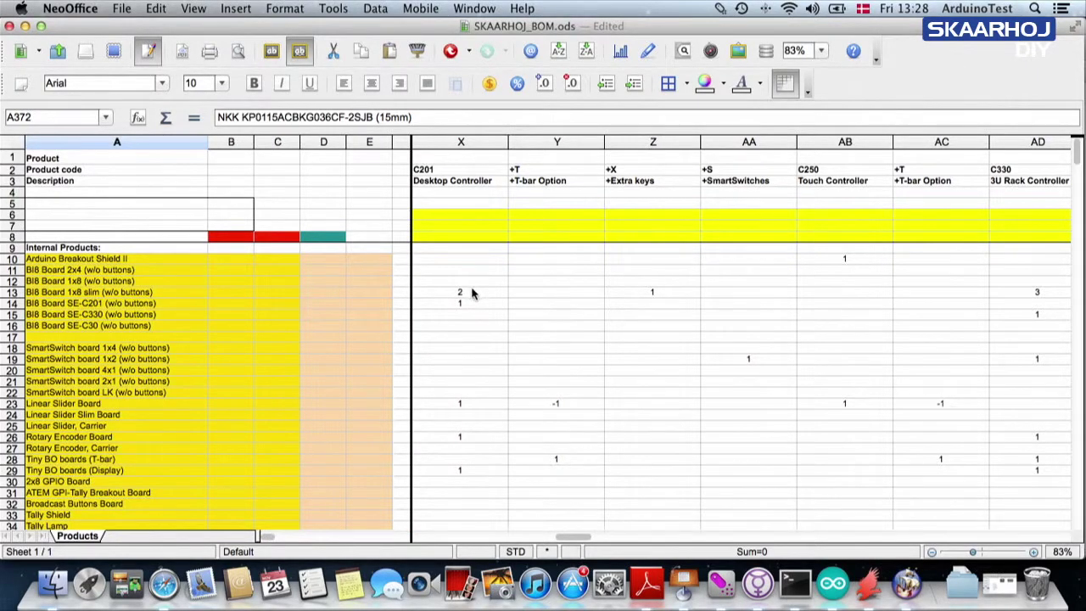
Circle the +X Extra keys and +S SmartSwitches option headings and mark their board quantities with the screen pen.
left_click(472, 293)
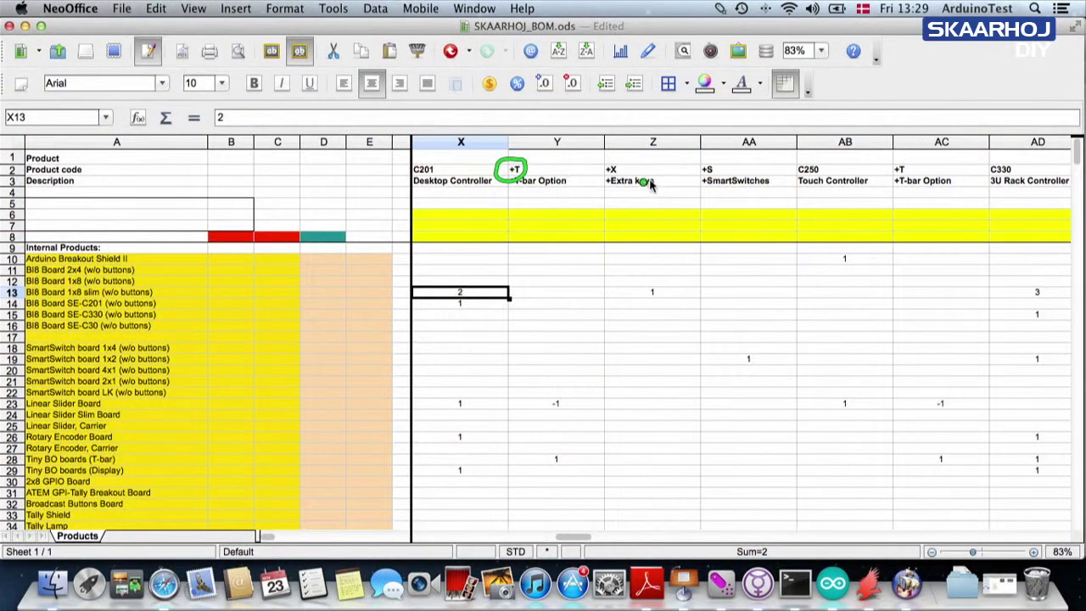
mouse_move(650, 160)
left_mouse_down()
mouse_move(634, 156)
mouse_move(617, 197)
mouse_move(686, 174)
left_mouse_up()
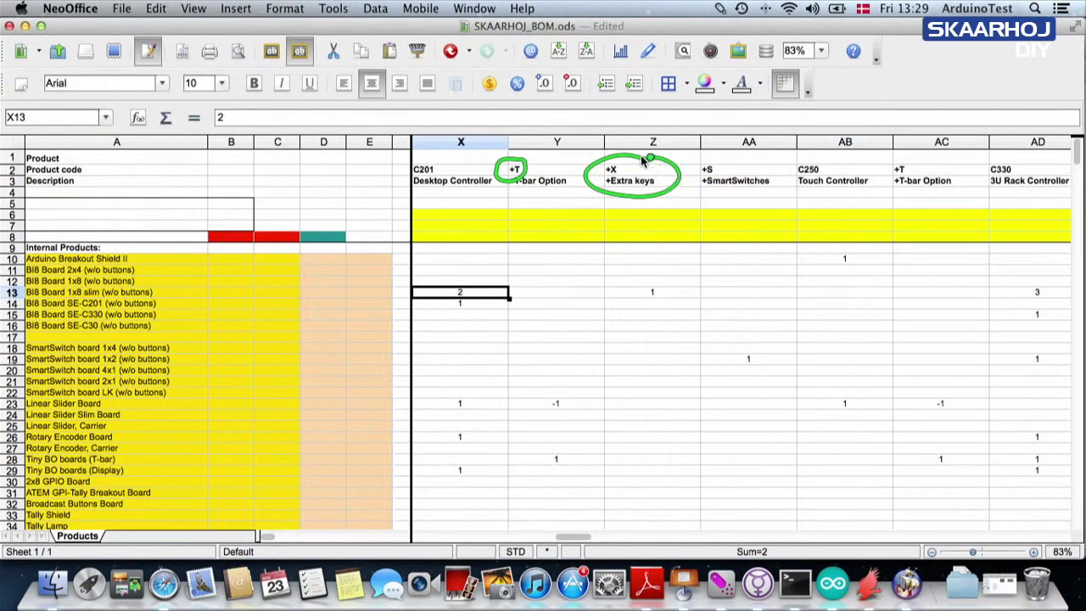
mouse_move(786, 161)
left_mouse_down()
mouse_move(750, 156)
mouse_move(726, 211)
mouse_move(779, 163)
left_mouse_up()
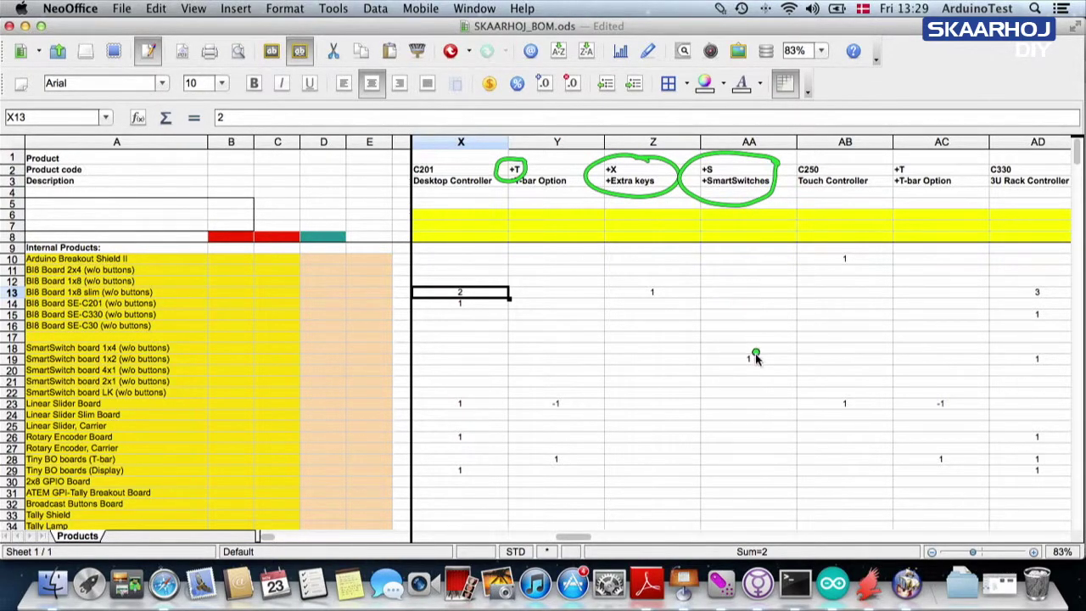
left_click_drag(748, 354, 748, 363)
left_click(669, 293)
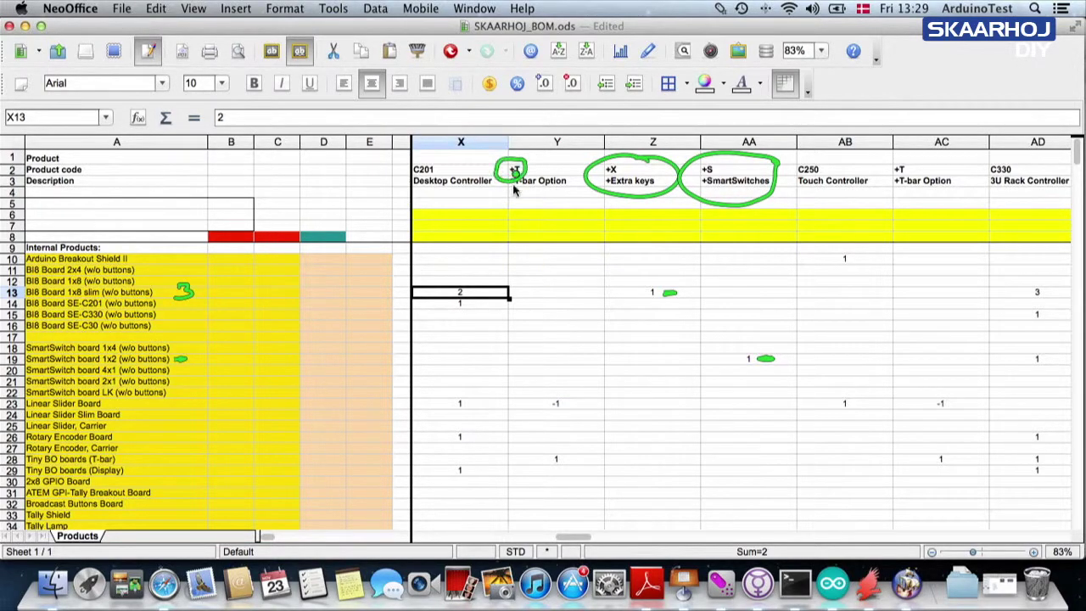
Circle the T-bar option's -1 for the Linear Slider Board, mark that part's name, and circle the T-bar Tiny BO board quantity.
mouse_move(571, 405)
left_mouse_down()
mouse_move(543, 416)
mouse_move(566, 395)
left_mouse_up()
left_click(458, 411)
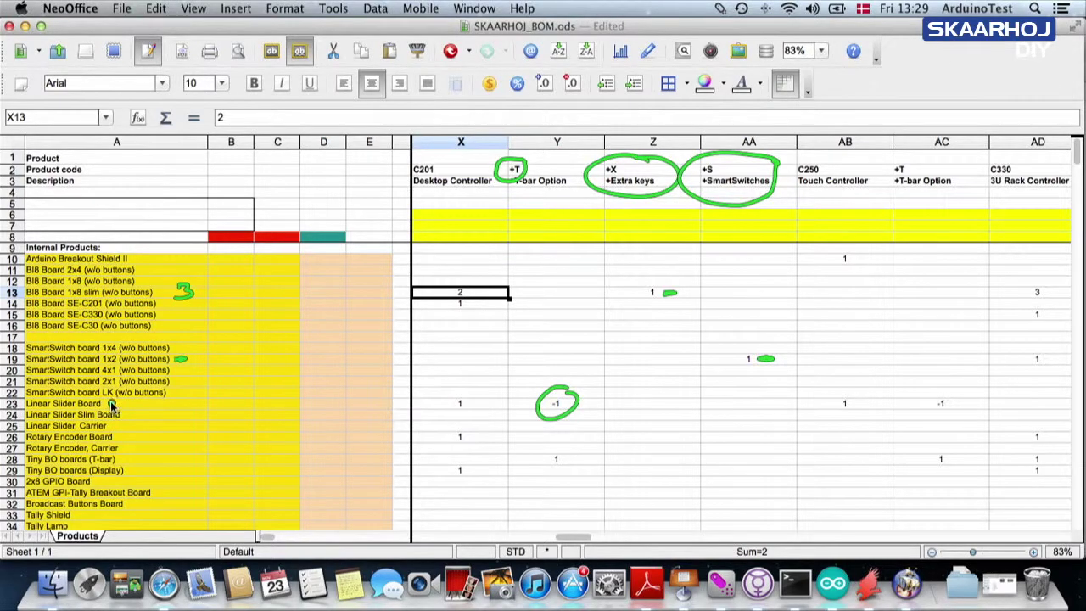
left_click_drag(114, 405, 136, 405)
mouse_move(562, 455)
left_mouse_down()
mouse_move(552, 450)
mouse_move(566, 474)
mouse_move(560, 467)
left_mouse_up()
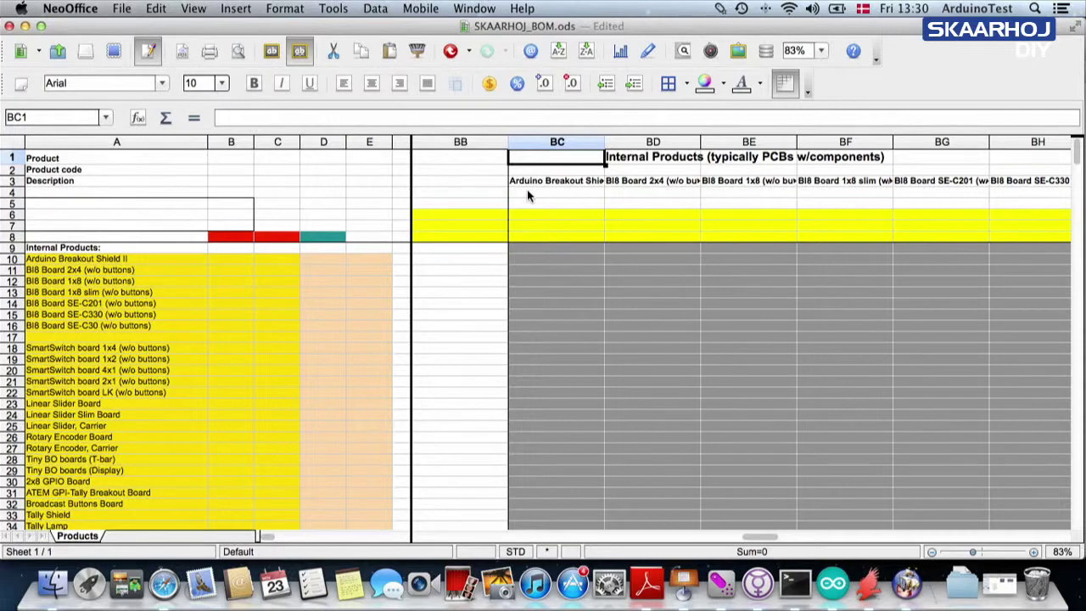
Undo the move of the Internal Products heading and find the PCB quantity for the BI8 Board 1x8 slim.
key("super+z")
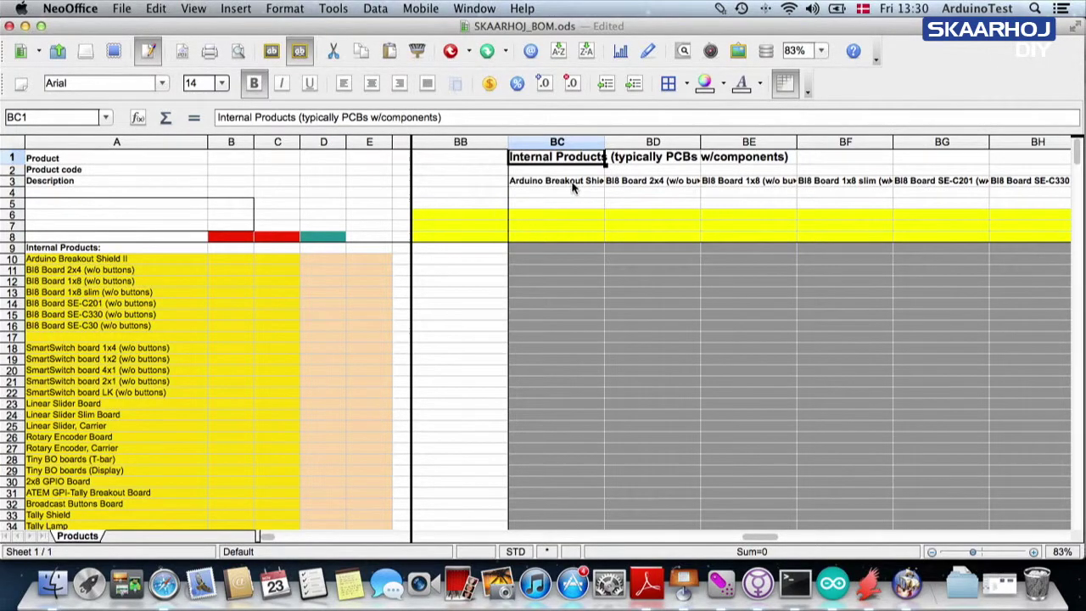
left_click(572, 185)
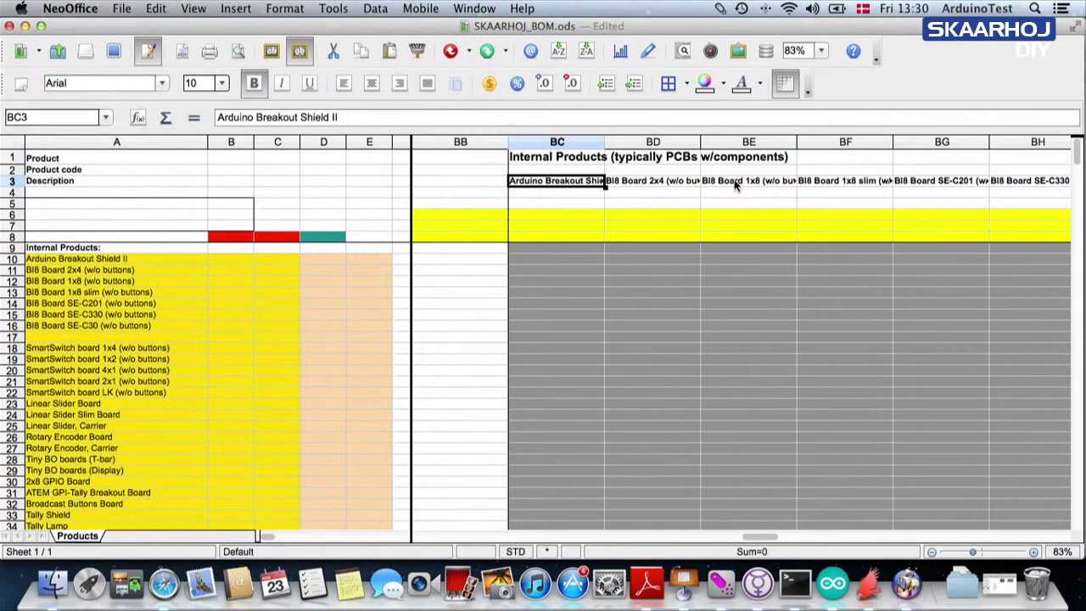
left_click(855, 183)
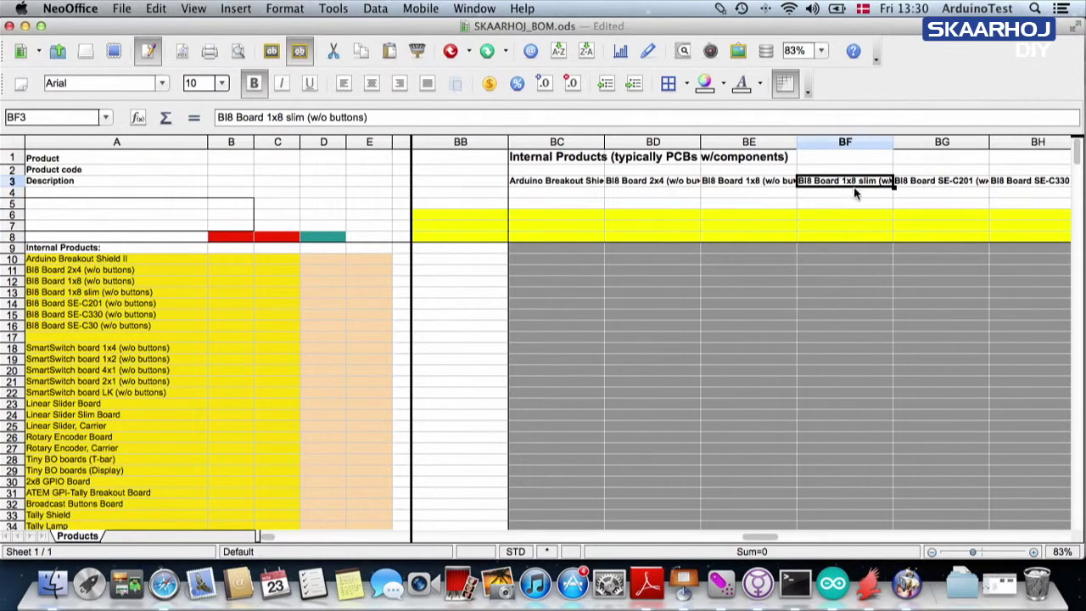
left_click_drag(1080, 159, 1078, 204)
left_click(854, 211)
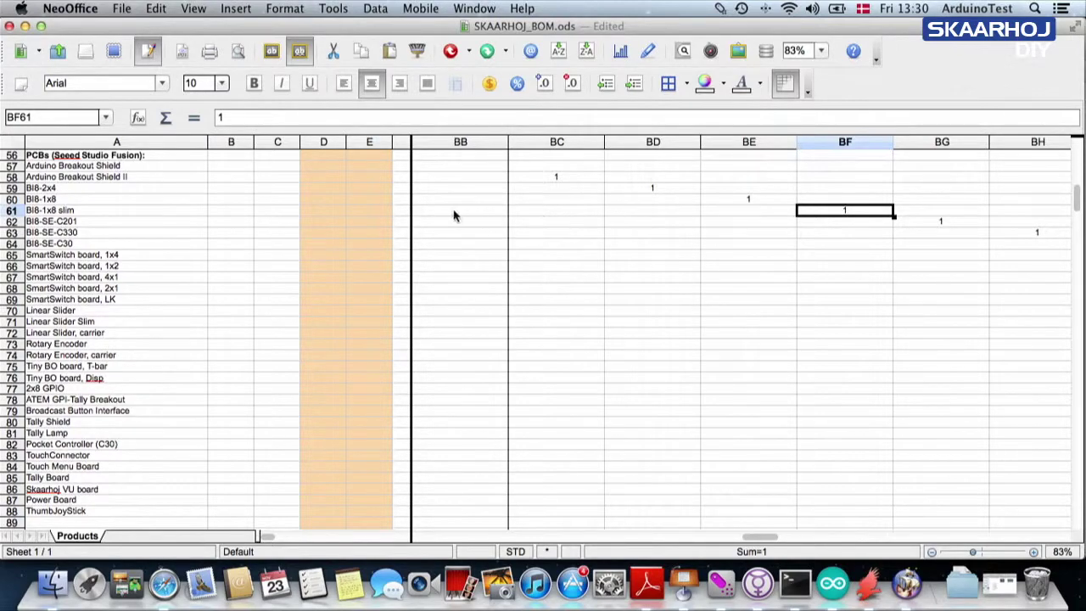
Check the BI8 Board 1x8 slim's quantities for its PCB, the 100nF 0603 and 10 uF 0805 capacitors, and the 270 Ohms 0603 resistor.
left_click(83, 215)
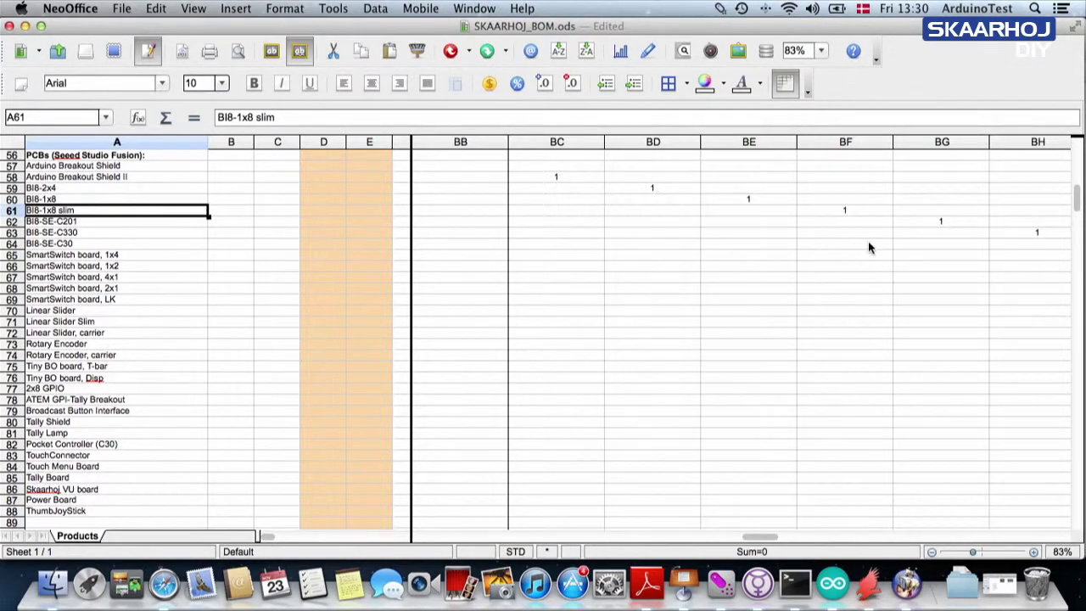
left_click(803, 211)
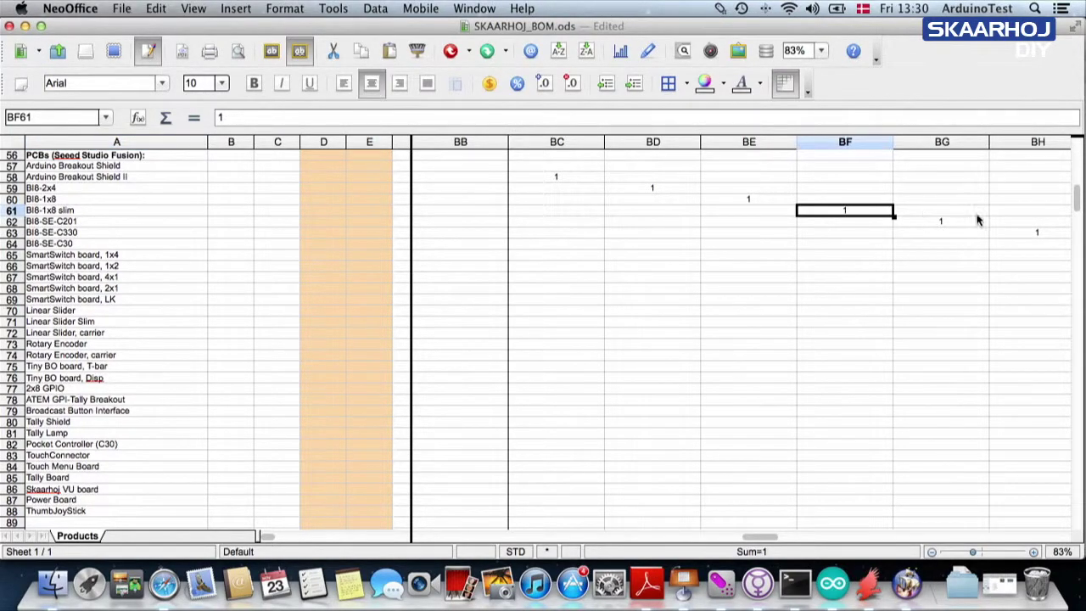
left_click_drag(1076, 201, 1075, 241)
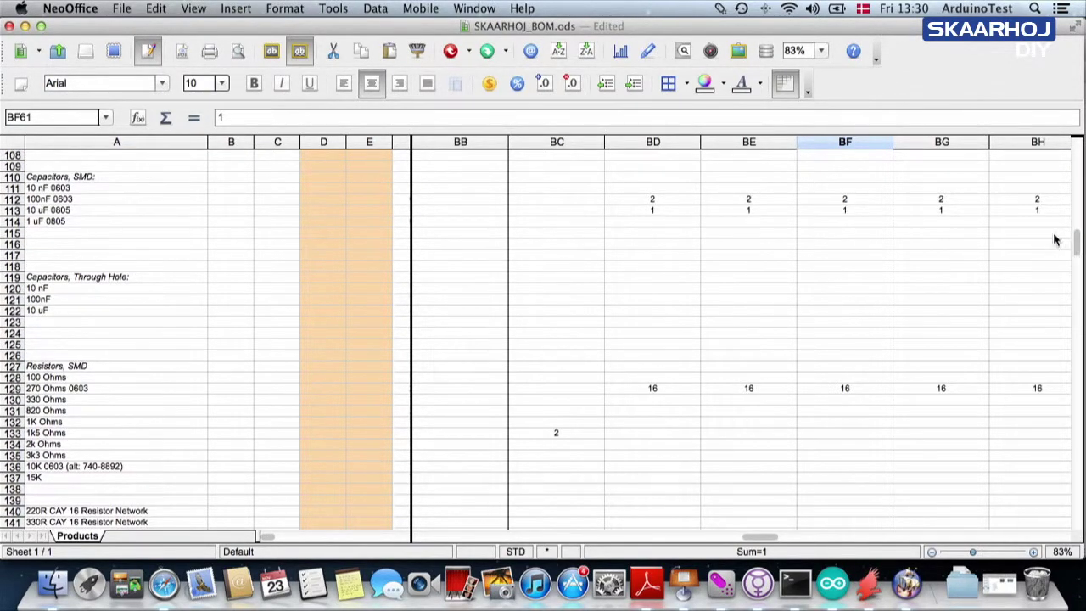
left_click(846, 201)
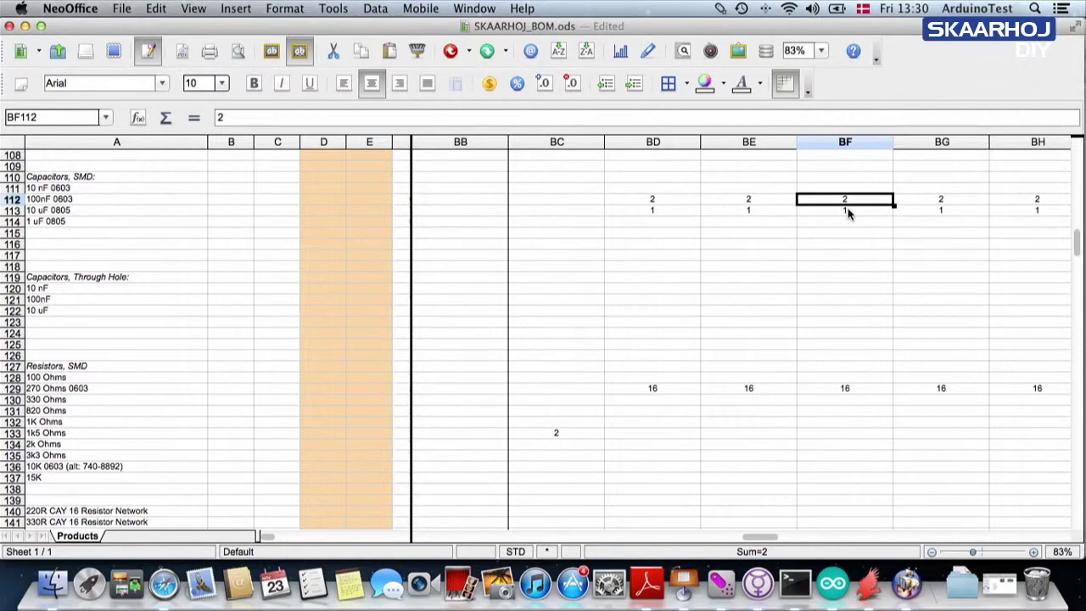
left_click(846, 212)
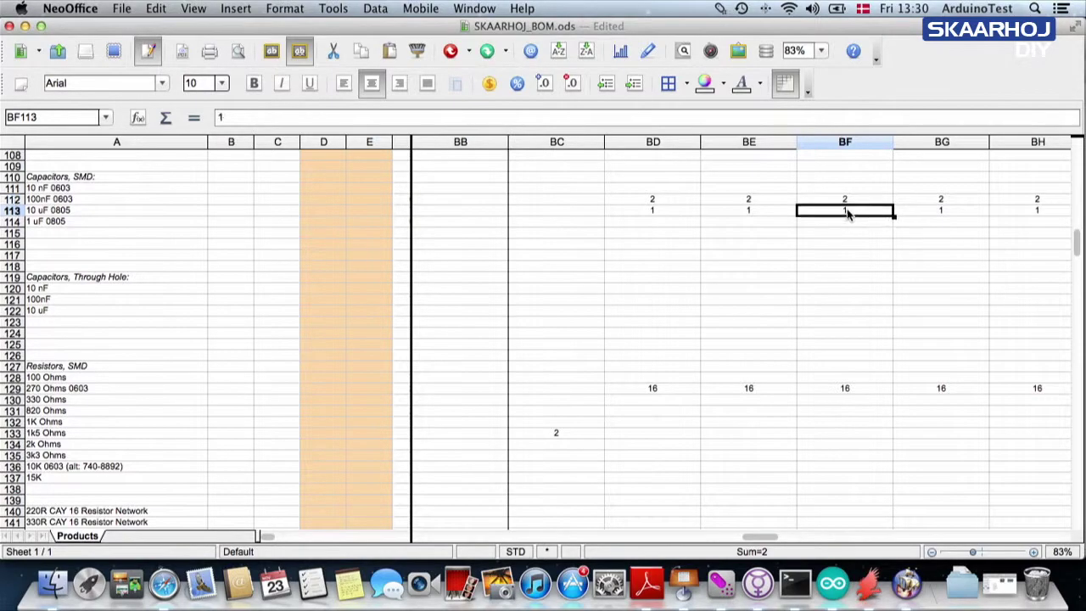
left_click(853, 392)
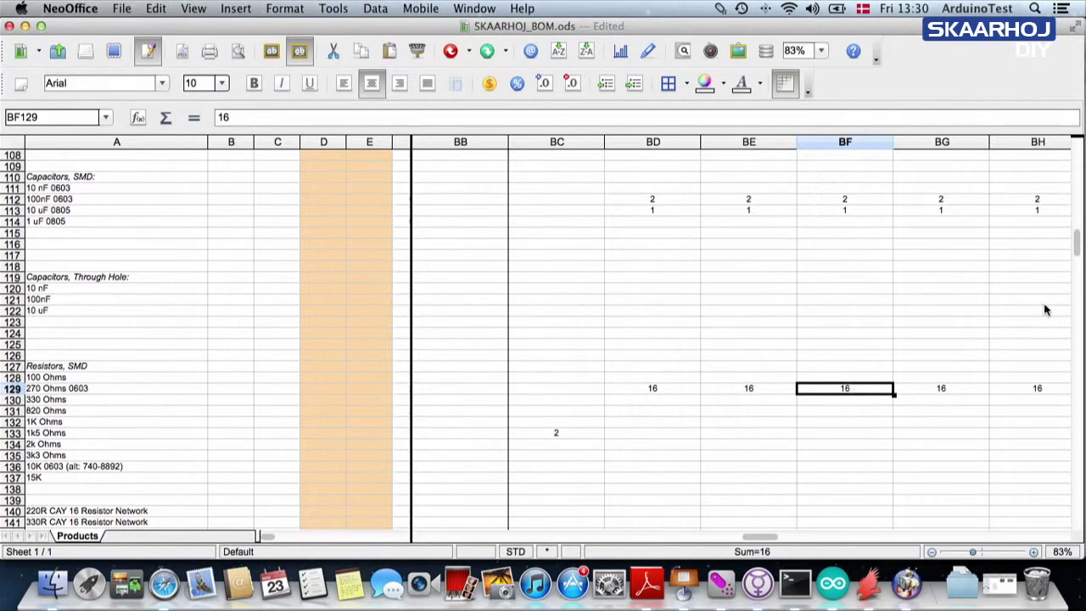
Open the RS product page for the 270 Ohms 0603 resistor, add 50 pieces to the order, and continue browsing.
left_click_drag(1080, 247, 1074, 262)
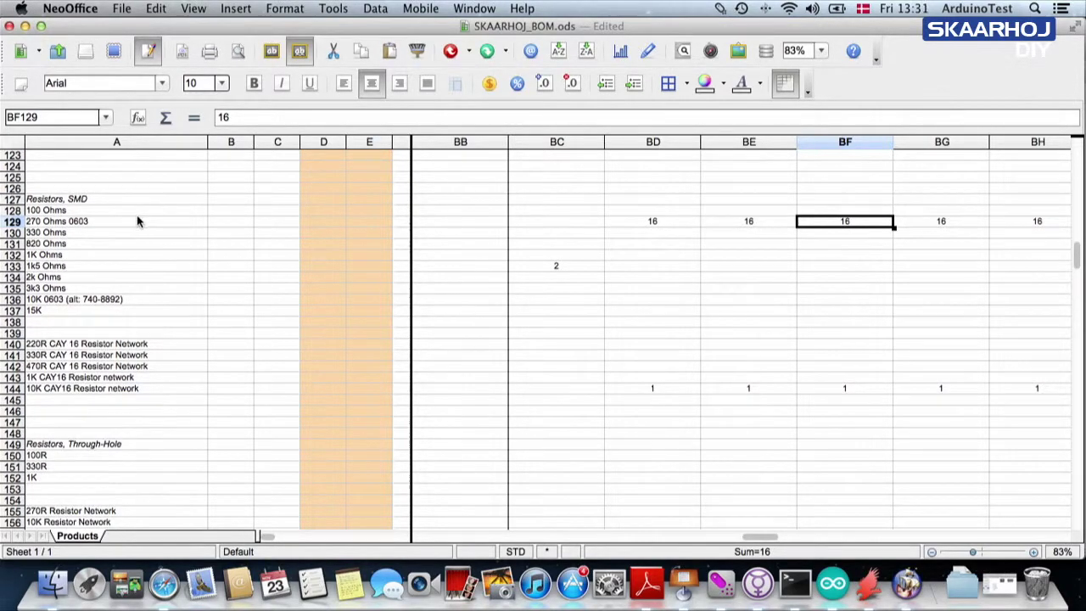
left_click(96, 224)
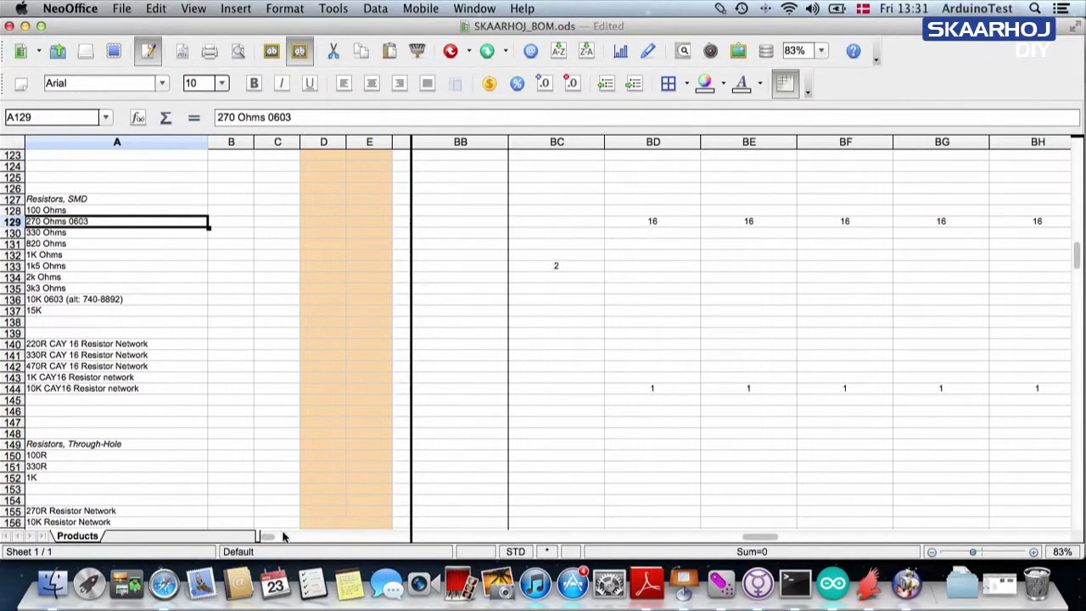
left_click_drag(269, 538, 272, 539)
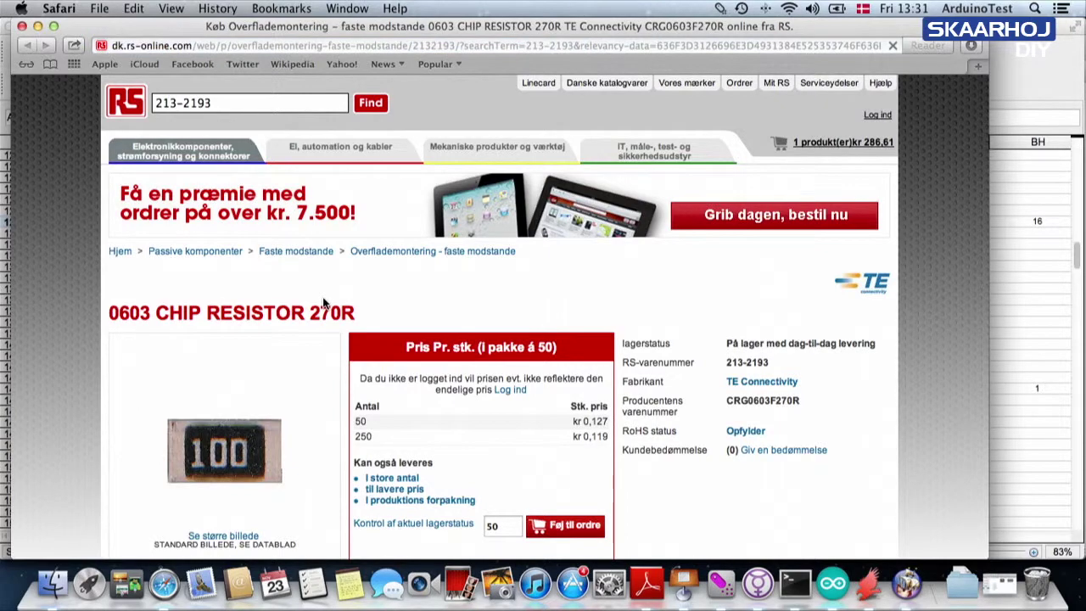
left_click(569, 522)
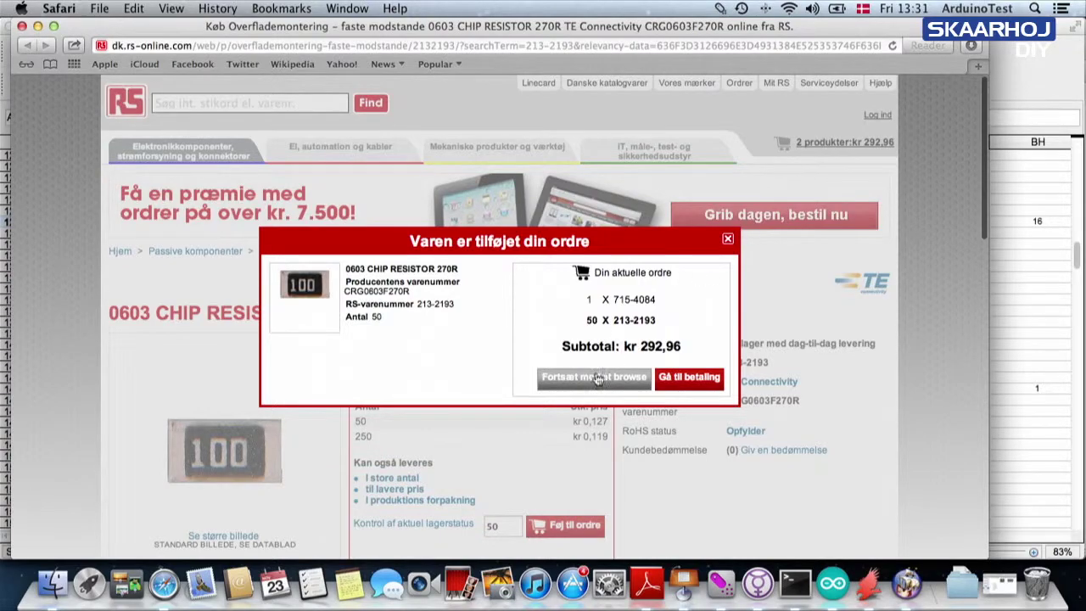
left_click(597, 379)
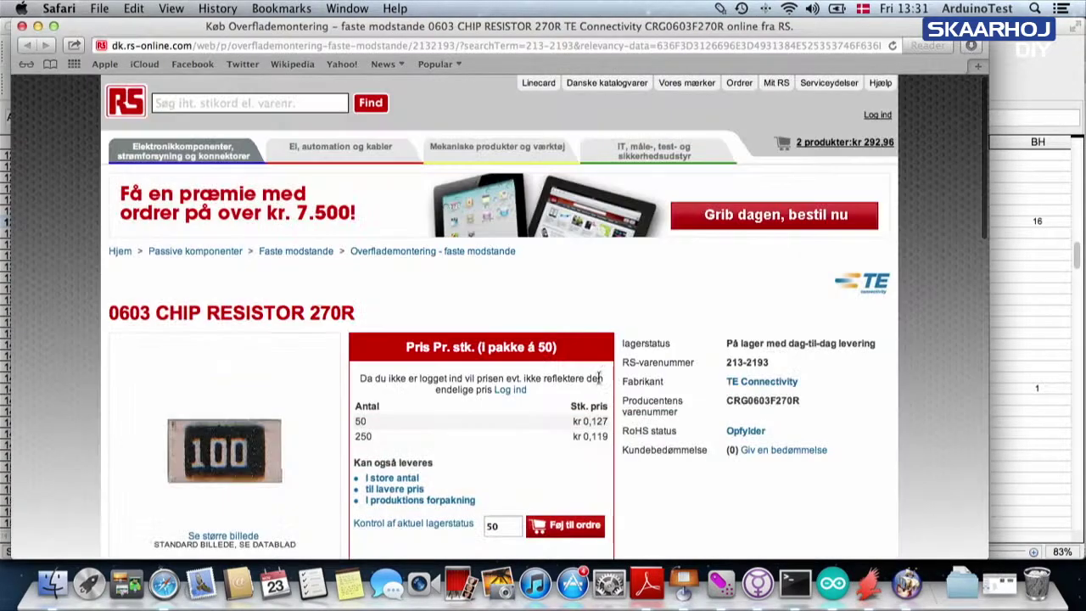